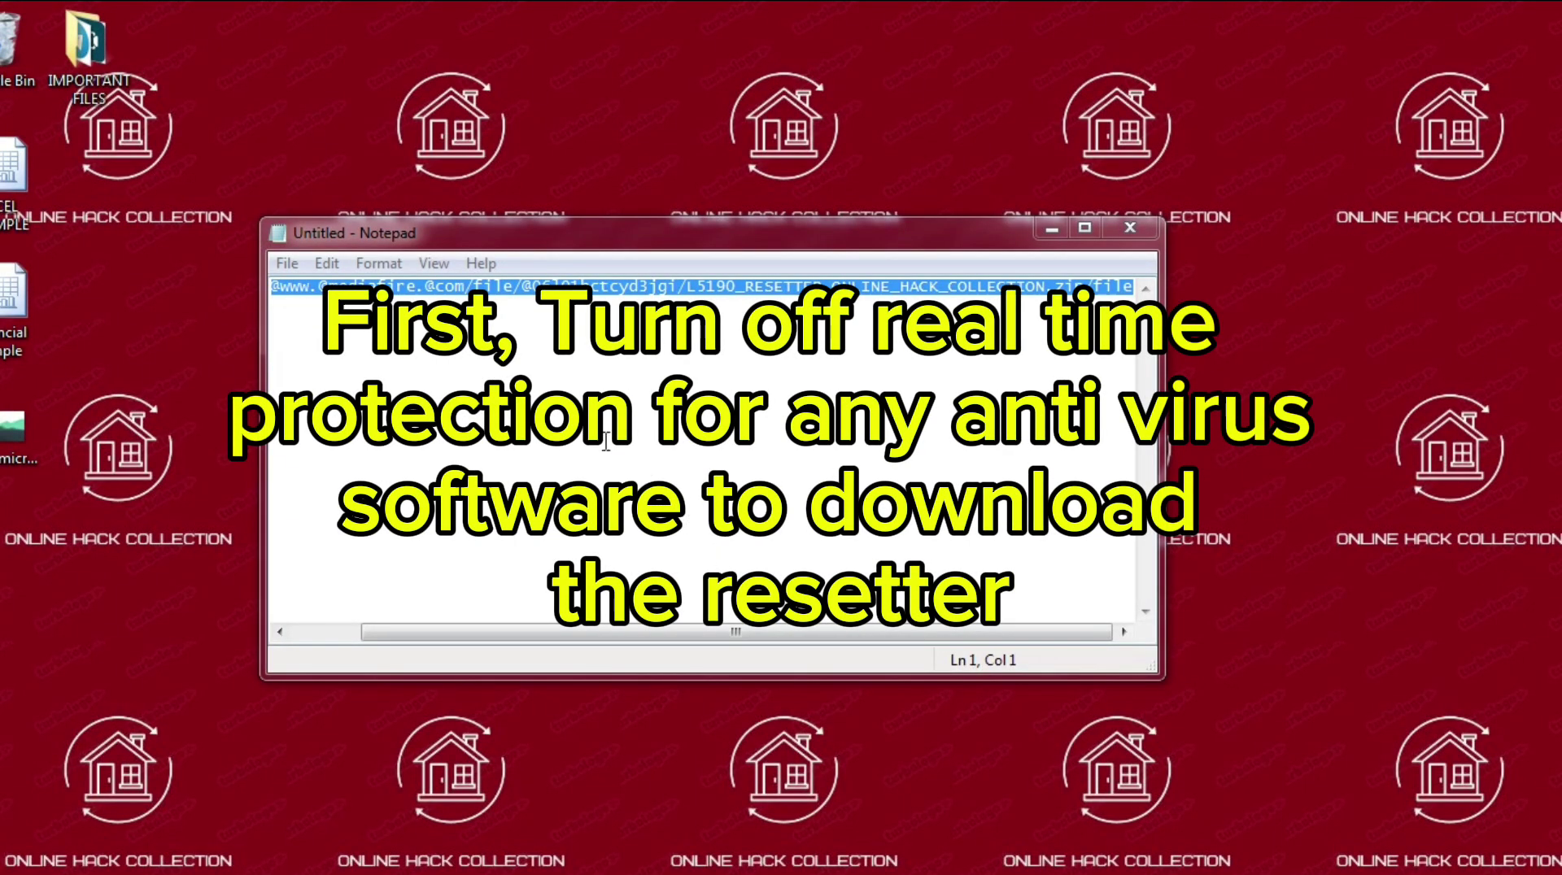
- Copy the MediaFire link and paste it into Chrome's address bar
{"action": "right_click", "coordinate": [547, 323]}
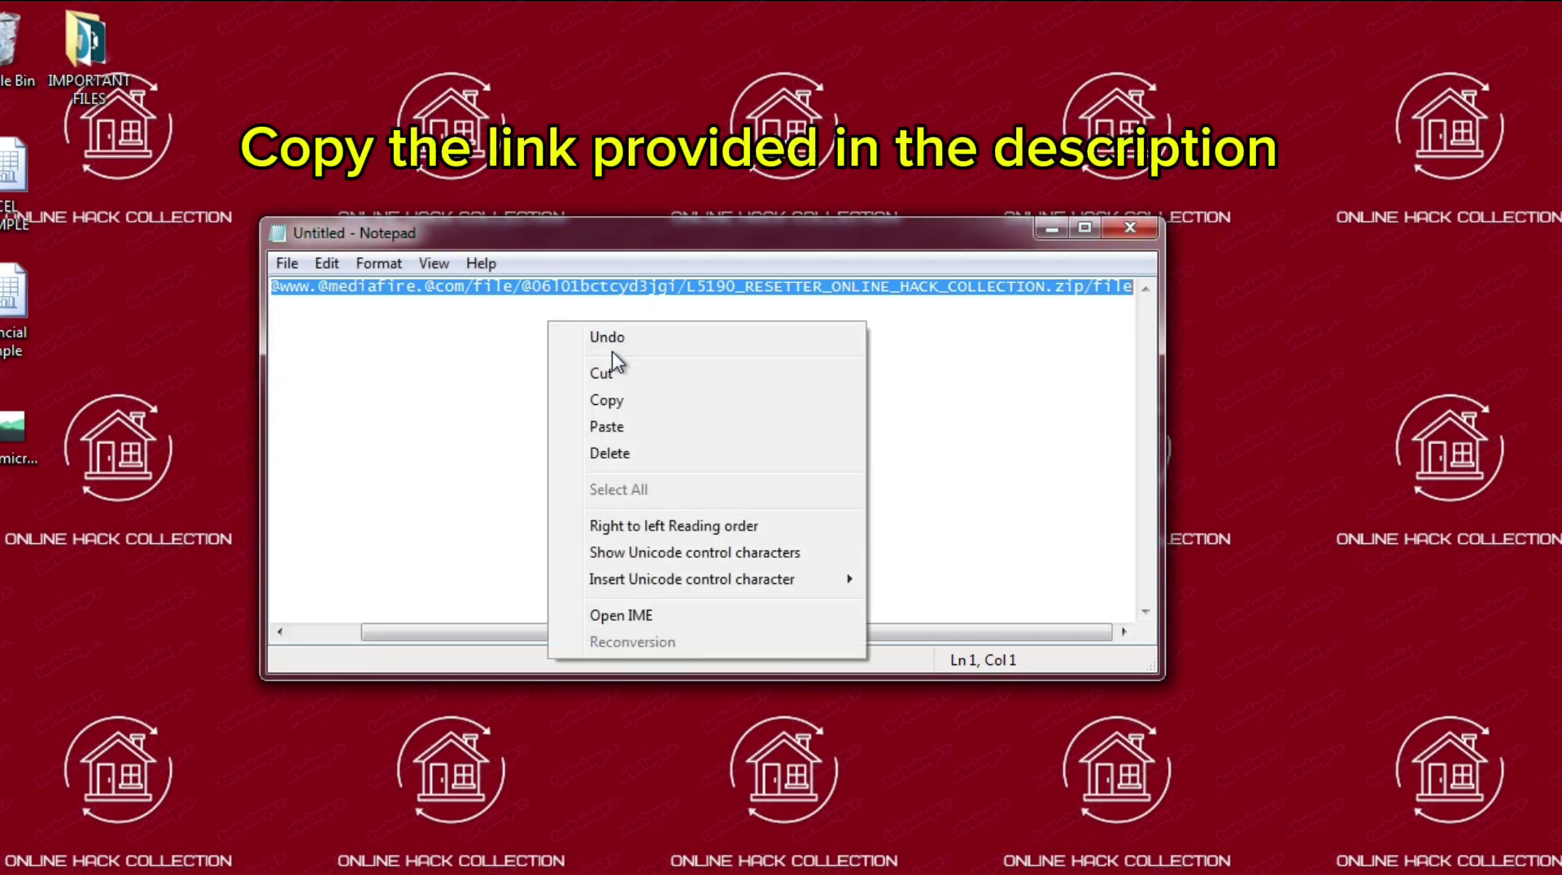
{"action": "left_click", "coordinate": [623, 403]}
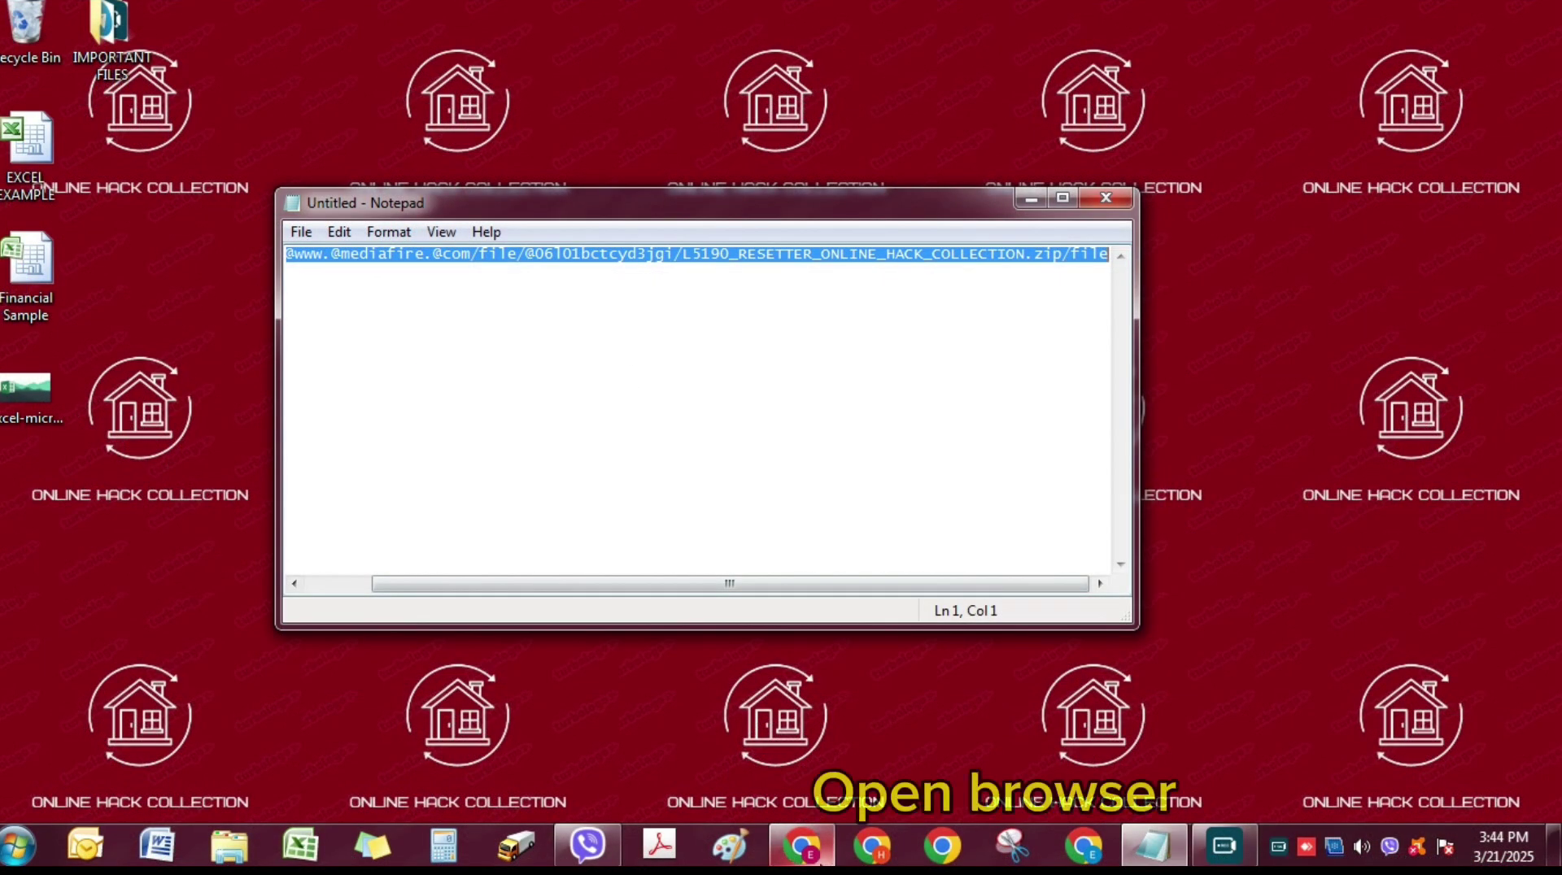
{"action": "left_click", "coordinate": [801, 846]}
{"action": "left_click", "coordinate": [466, 42]}
{"action": "right_click", "coordinate": [466, 45]}
{"action": "left_click", "coordinate": [533, 151]}
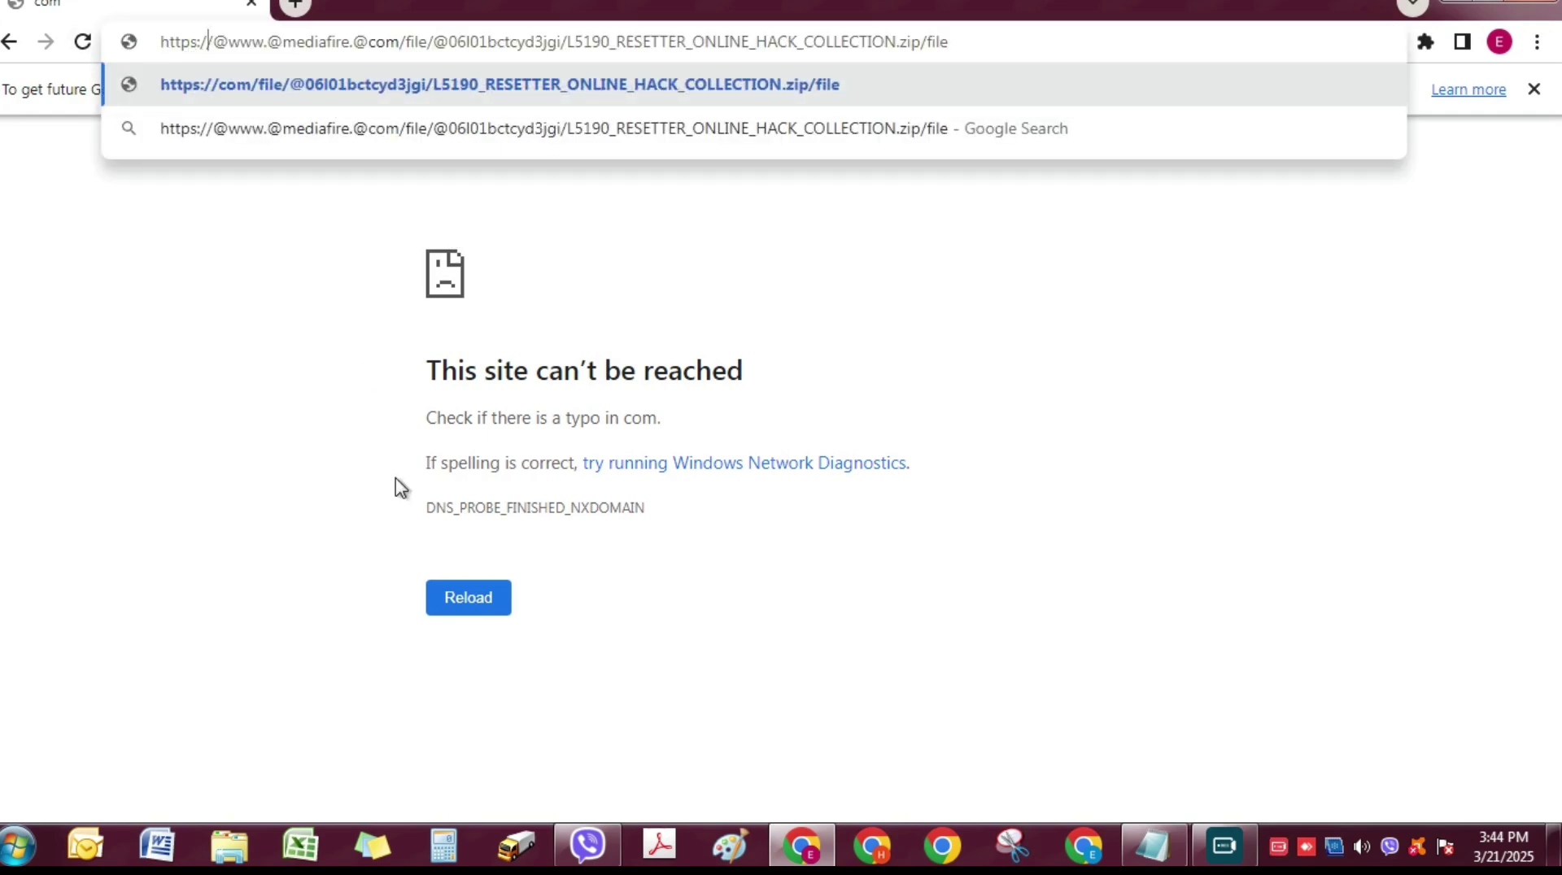
- Delete the stray @ characters from the pasted link and load the corrected MediaFire page
{"action": "key", "text": "Delete"}
{"action": "key", "text": "Right"}
{"action": "key", "text": "Right"}
{"action": "key", "text": "Delete"}
{"action": "key", "text": "Right"}
{"action": "key", "text": "Right"}
{"action": "key", "text": "Right"}
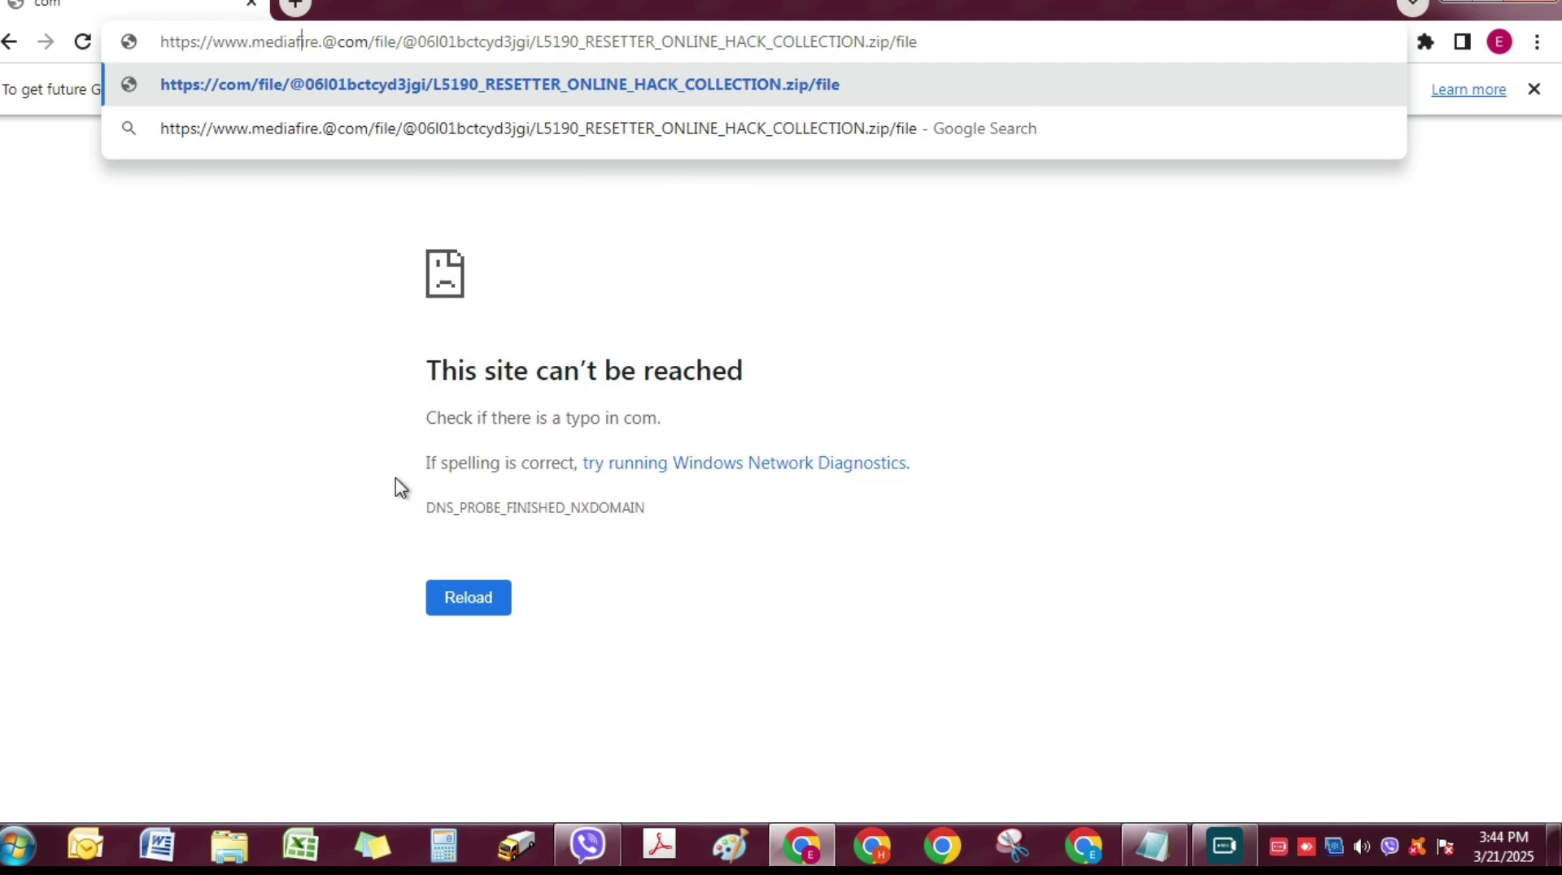
{"action": "key", "text": "Delete"}
{"action": "key", "text": "Right"}
{"action": "key", "text": "Right"}
{"action": "key", "text": "Right"}
{"action": "key", "text": "Right"}
{"action": "key", "text": "Right"}
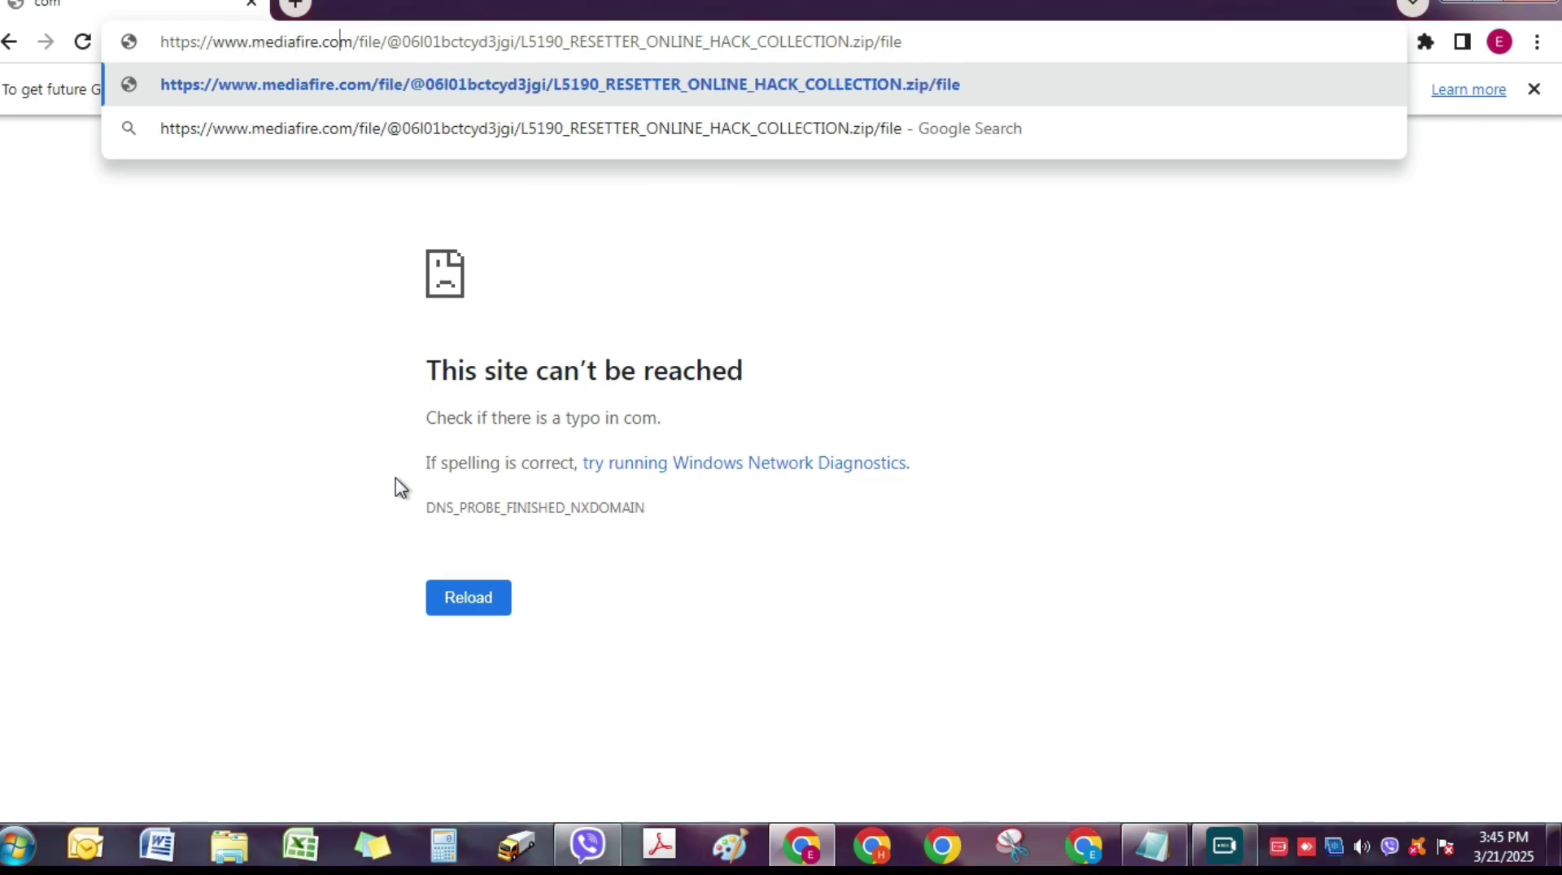
{"action": "key", "text": "Delete"}
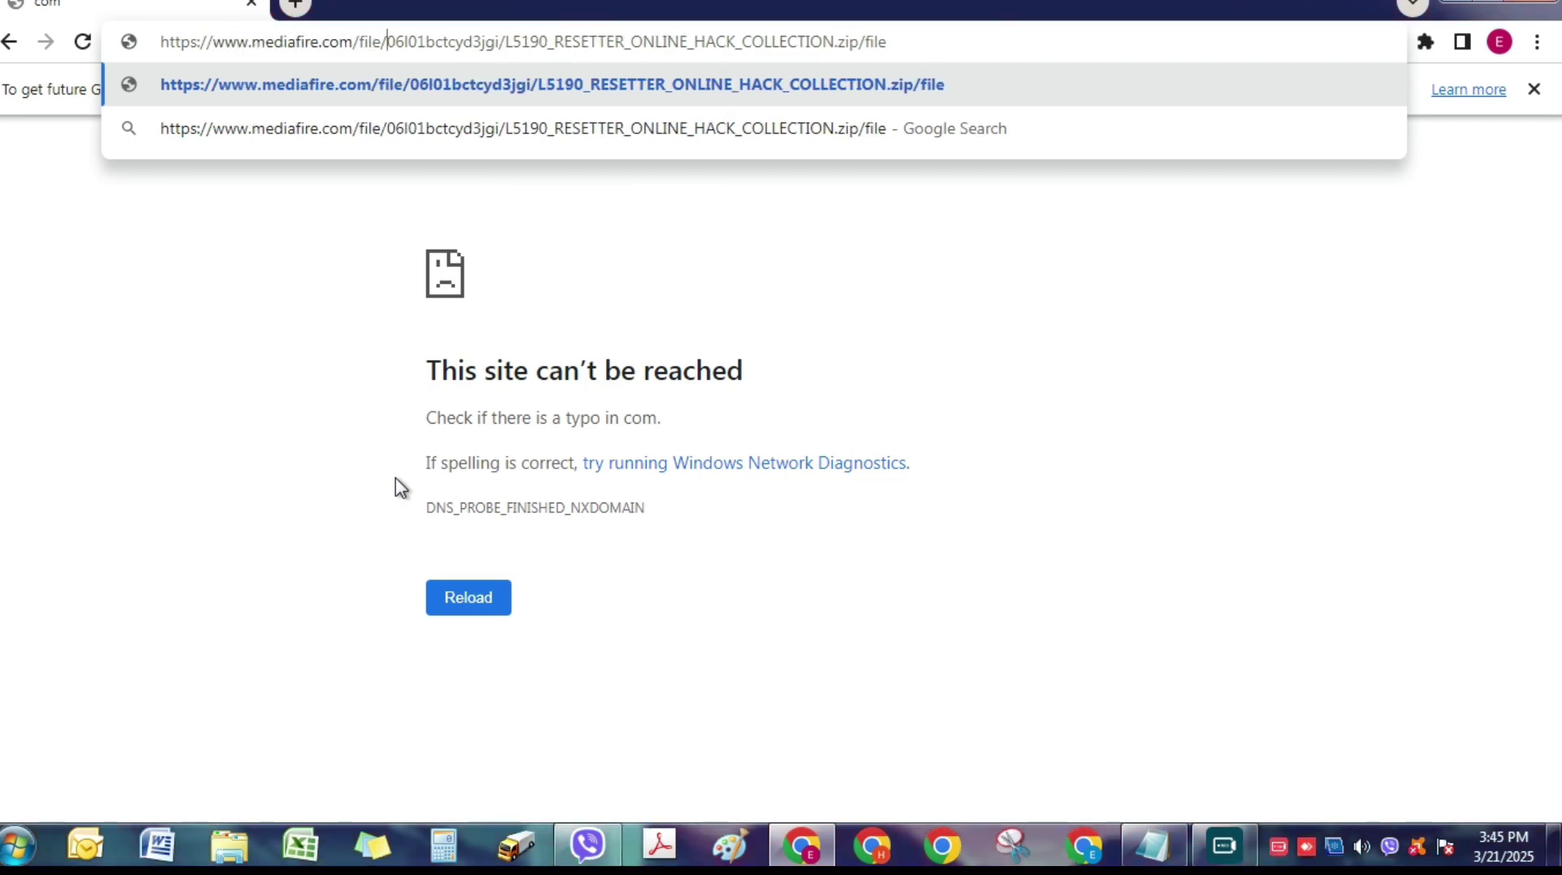
{"action": "key", "text": "Return"}
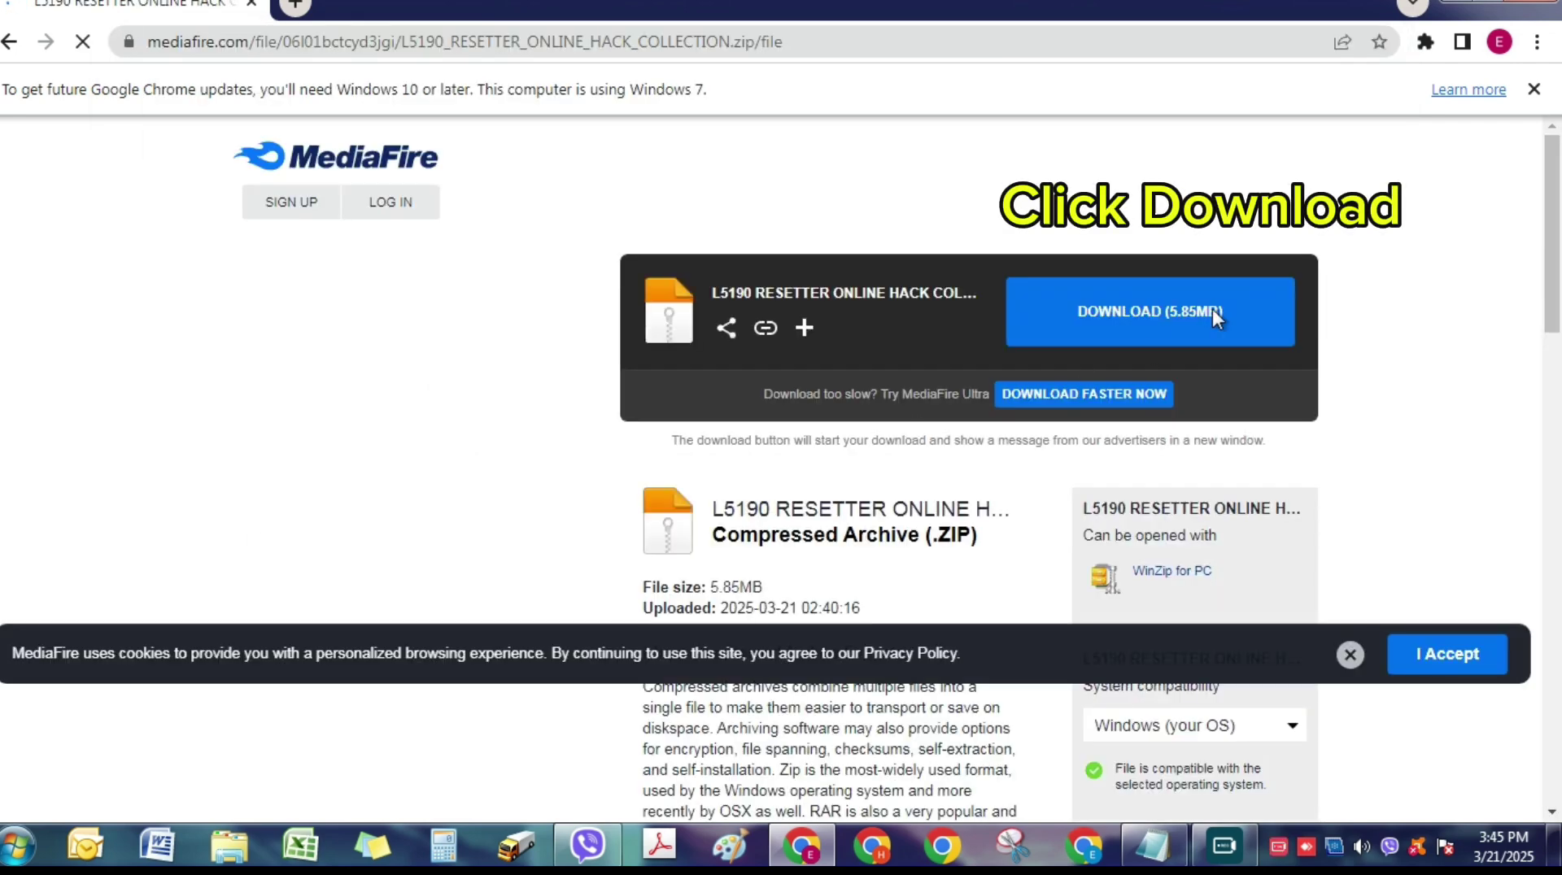
- Download the L5190 resetter zip from MediaFire and open its options in the download shelf
{"action": "left_click", "coordinate": [1186, 324]}
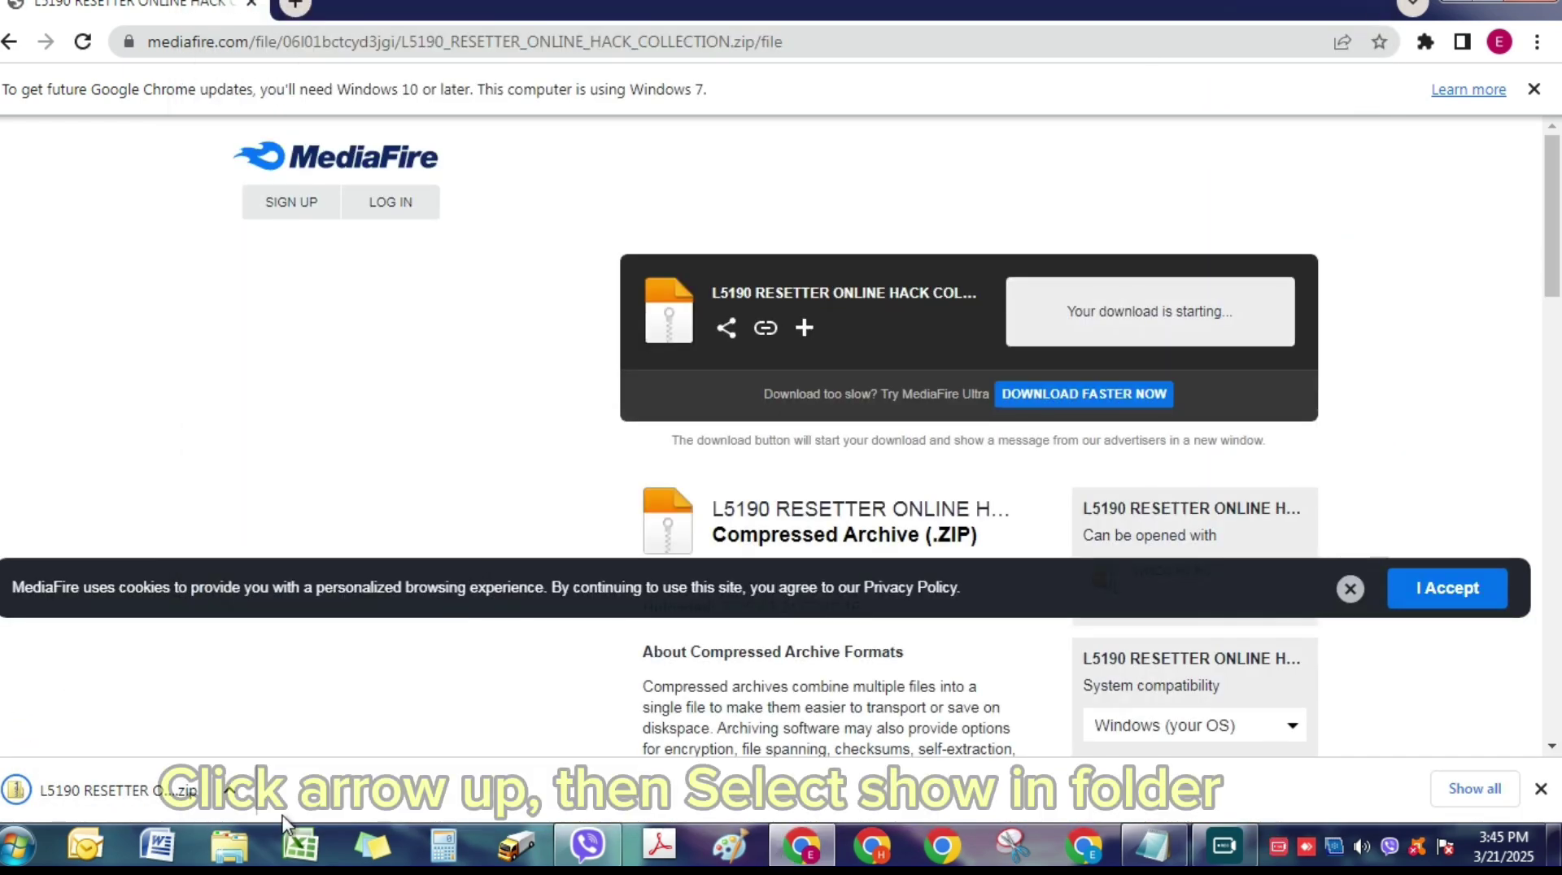
{"action": "left_click", "coordinate": [237, 808]}
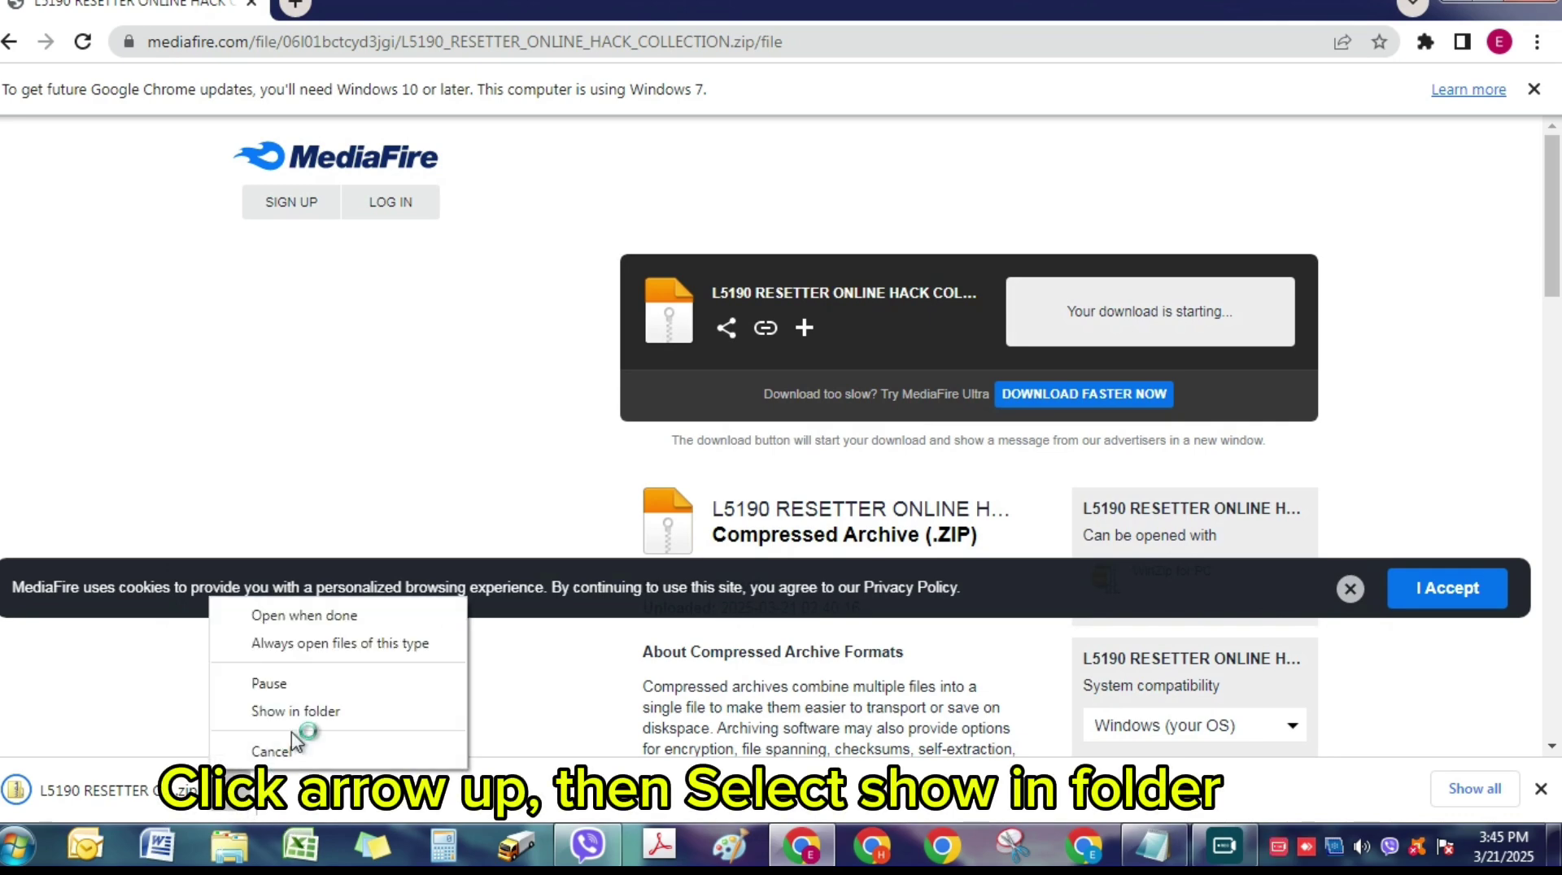
- Show the L5190 resetter zip in Downloads, cut it, and minimize the Downloads window
{"action": "left_click", "coordinate": [388, 725]}
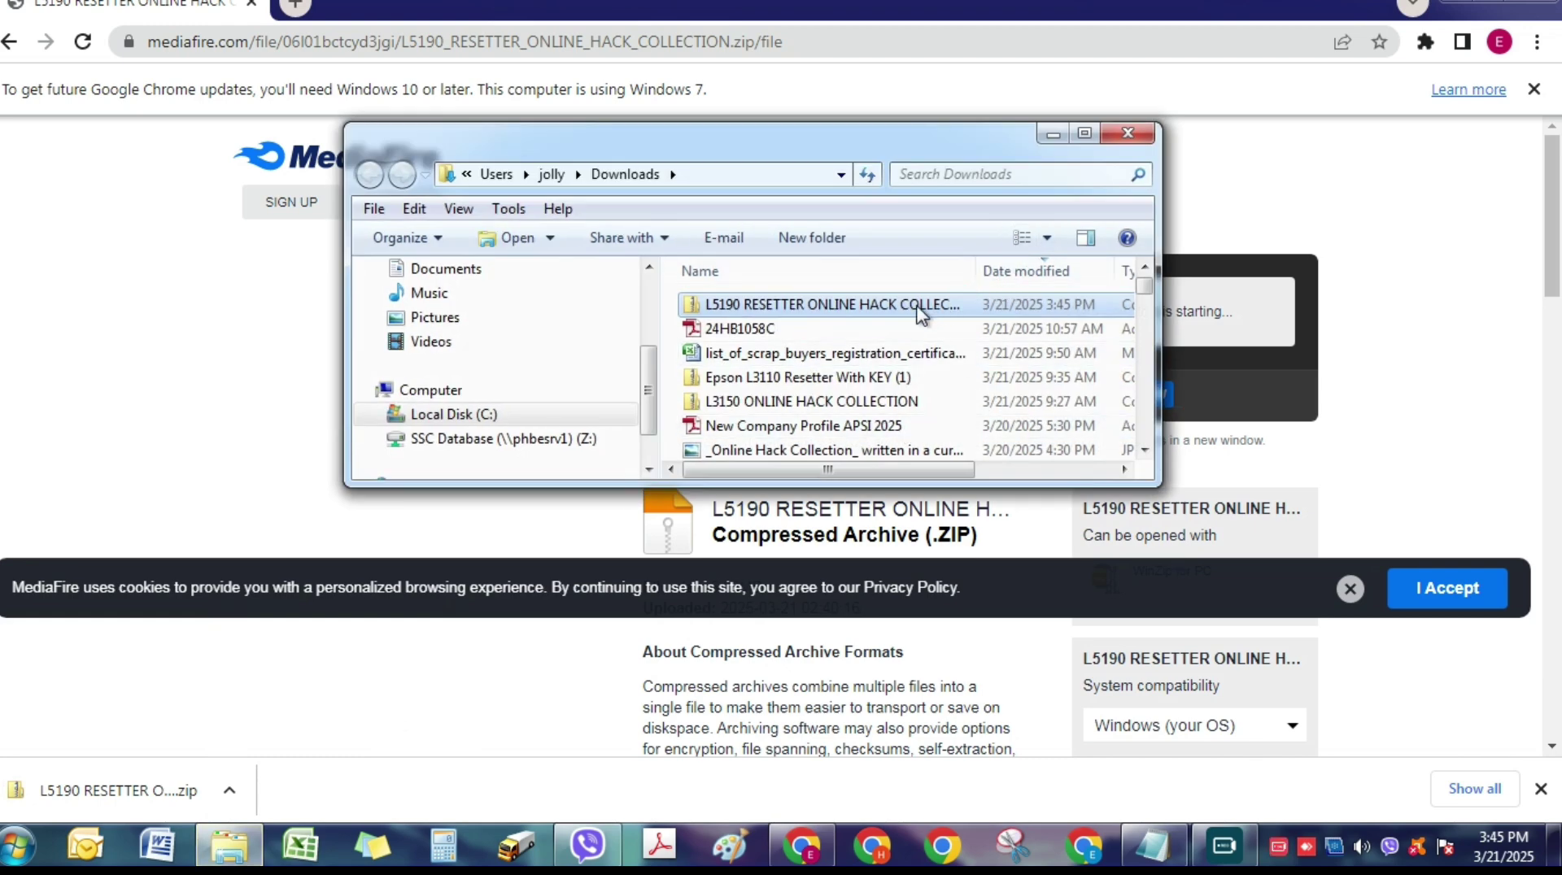
{"action": "right_click", "coordinate": [906, 314]}
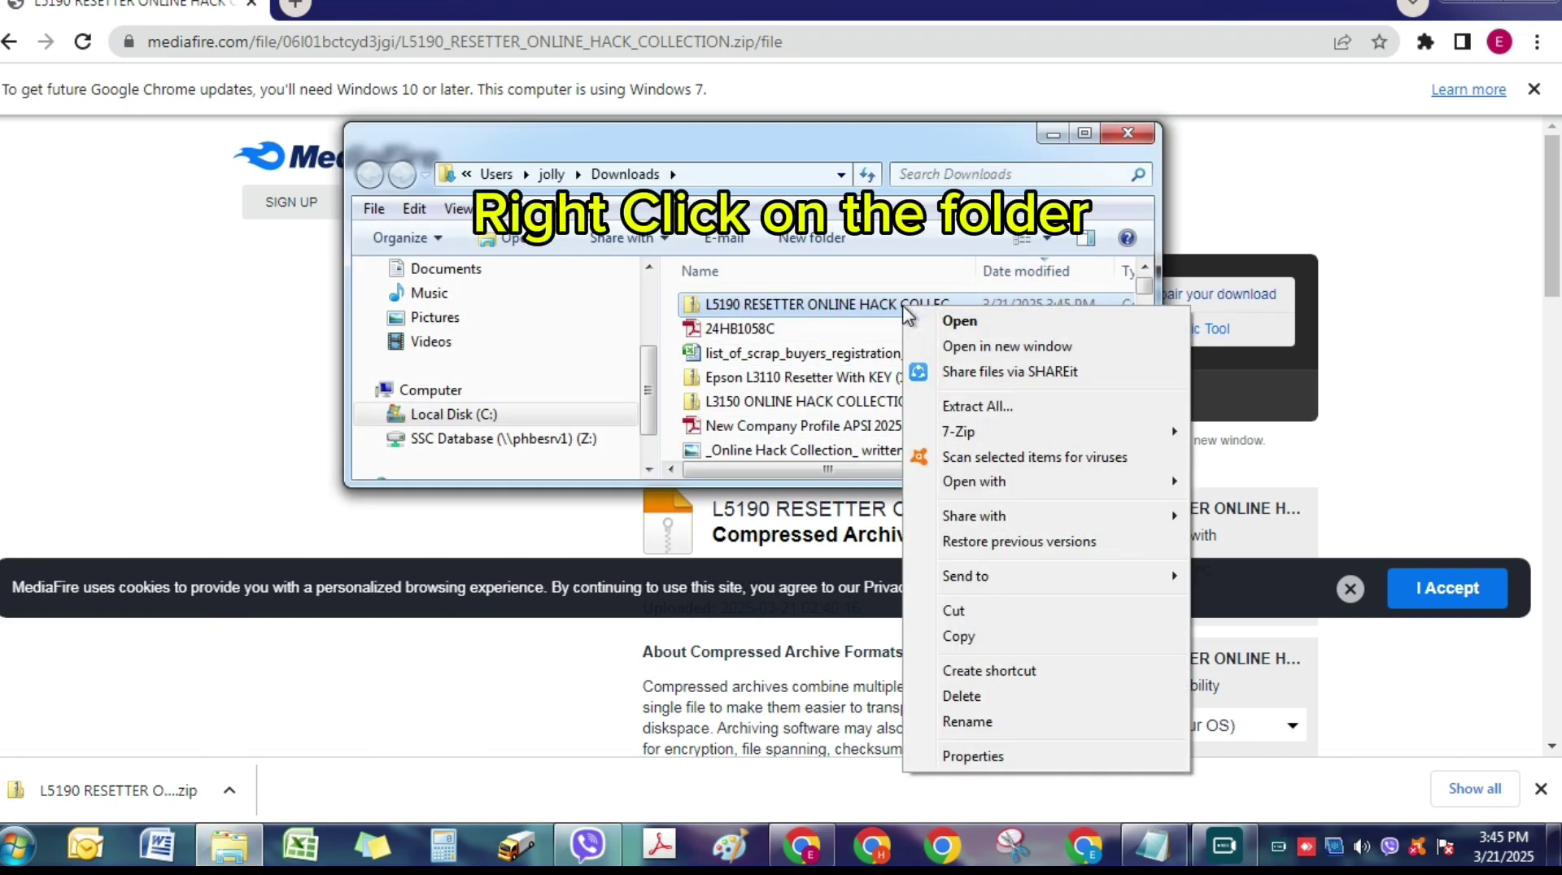
{"action": "left_click", "coordinate": [956, 610]}
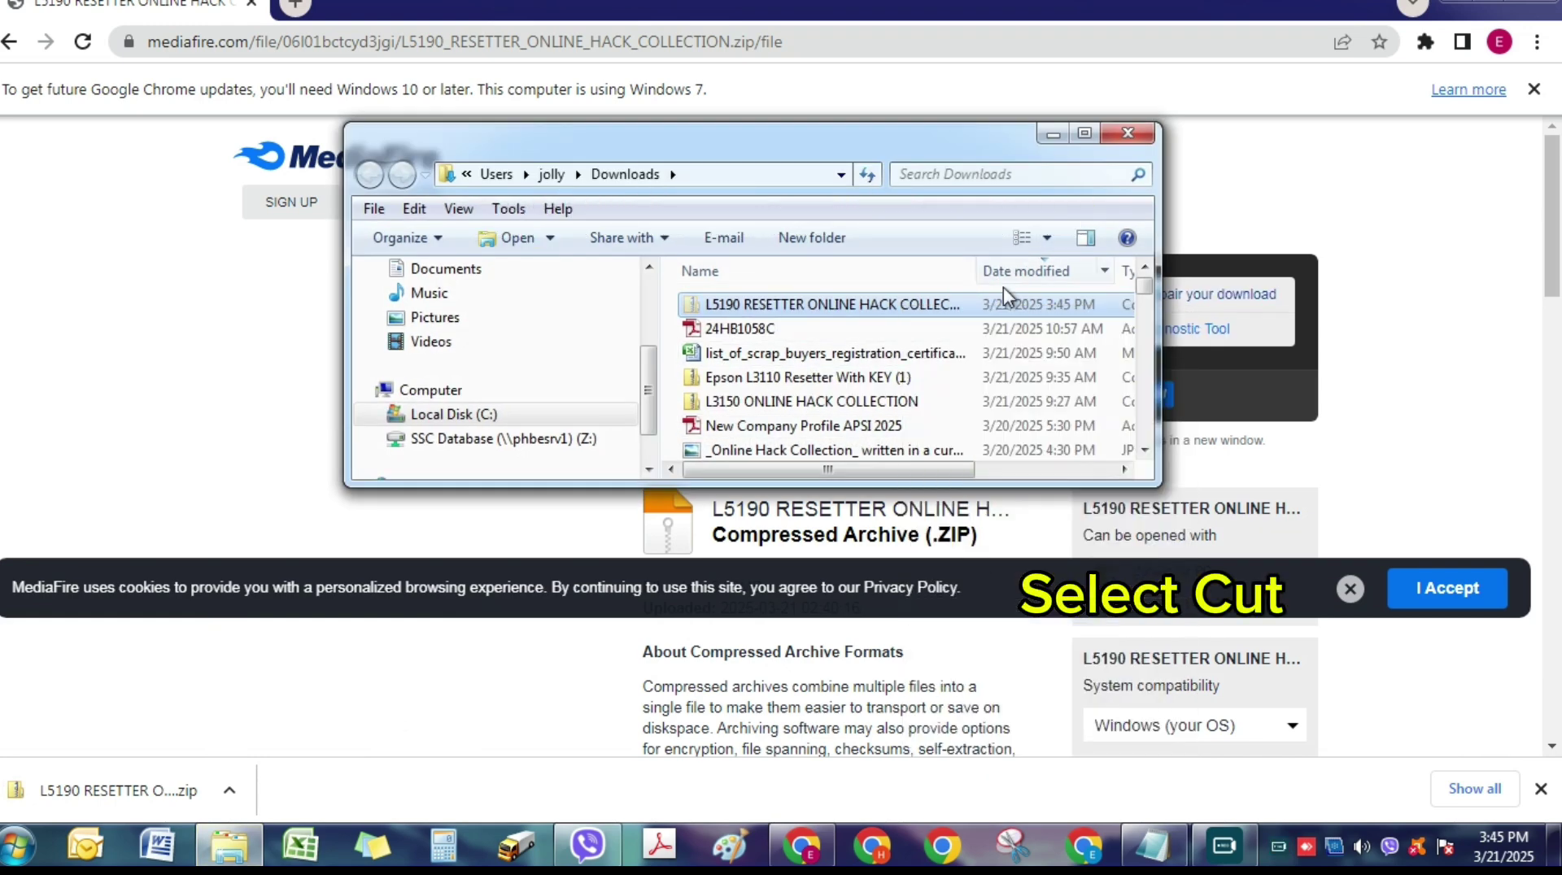
{"action": "left_click", "coordinate": [1050, 133]}
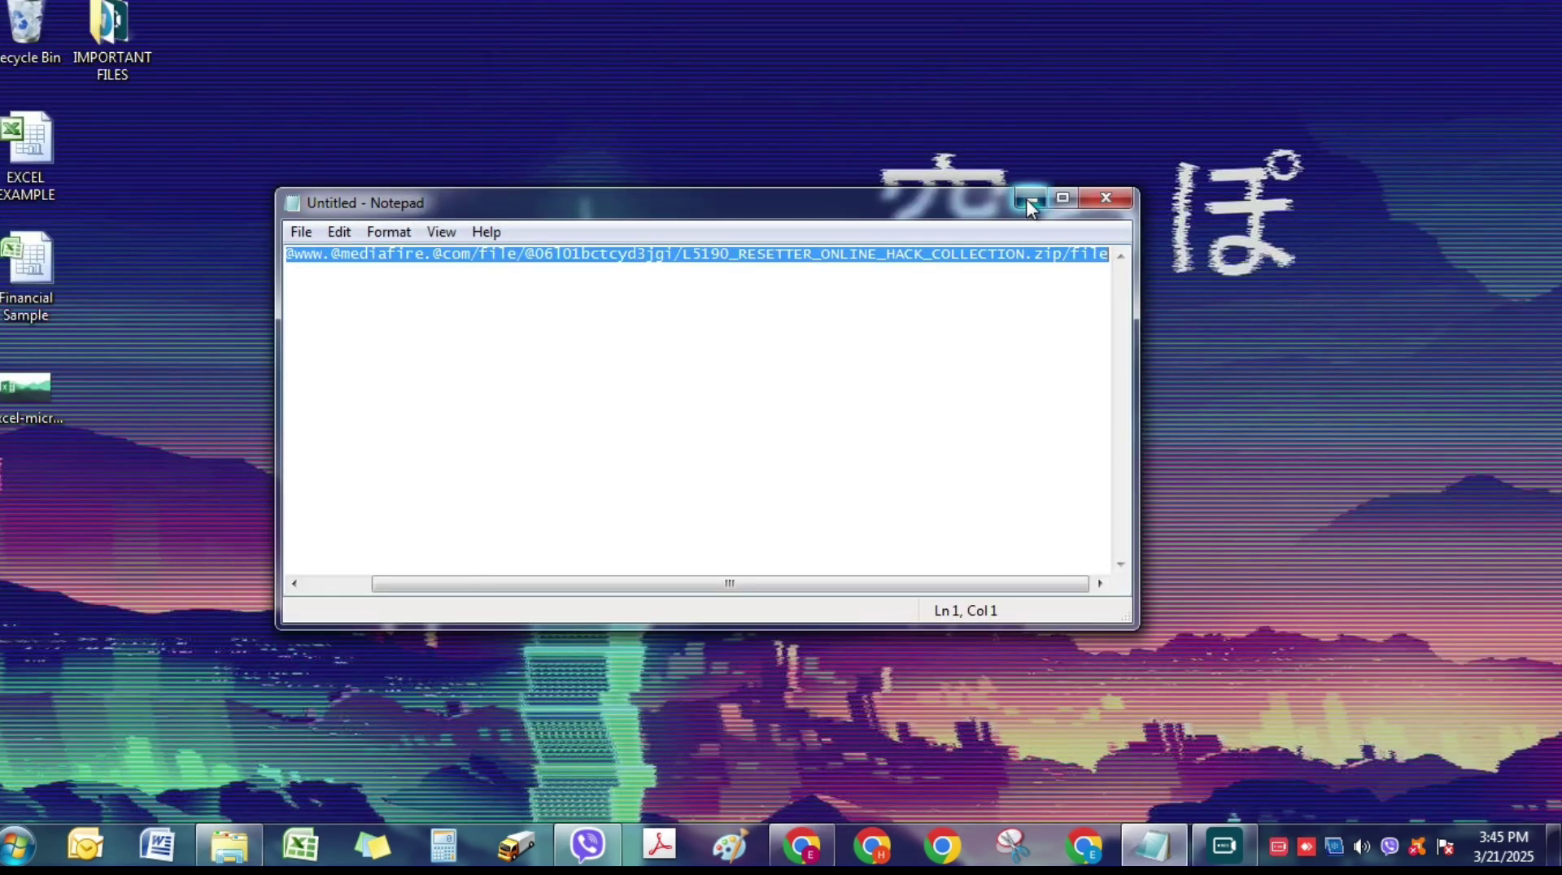
- Paste the L5190 resetter zip onto the cleared desktop
{"action": "left_click", "coordinate": [1028, 203]}
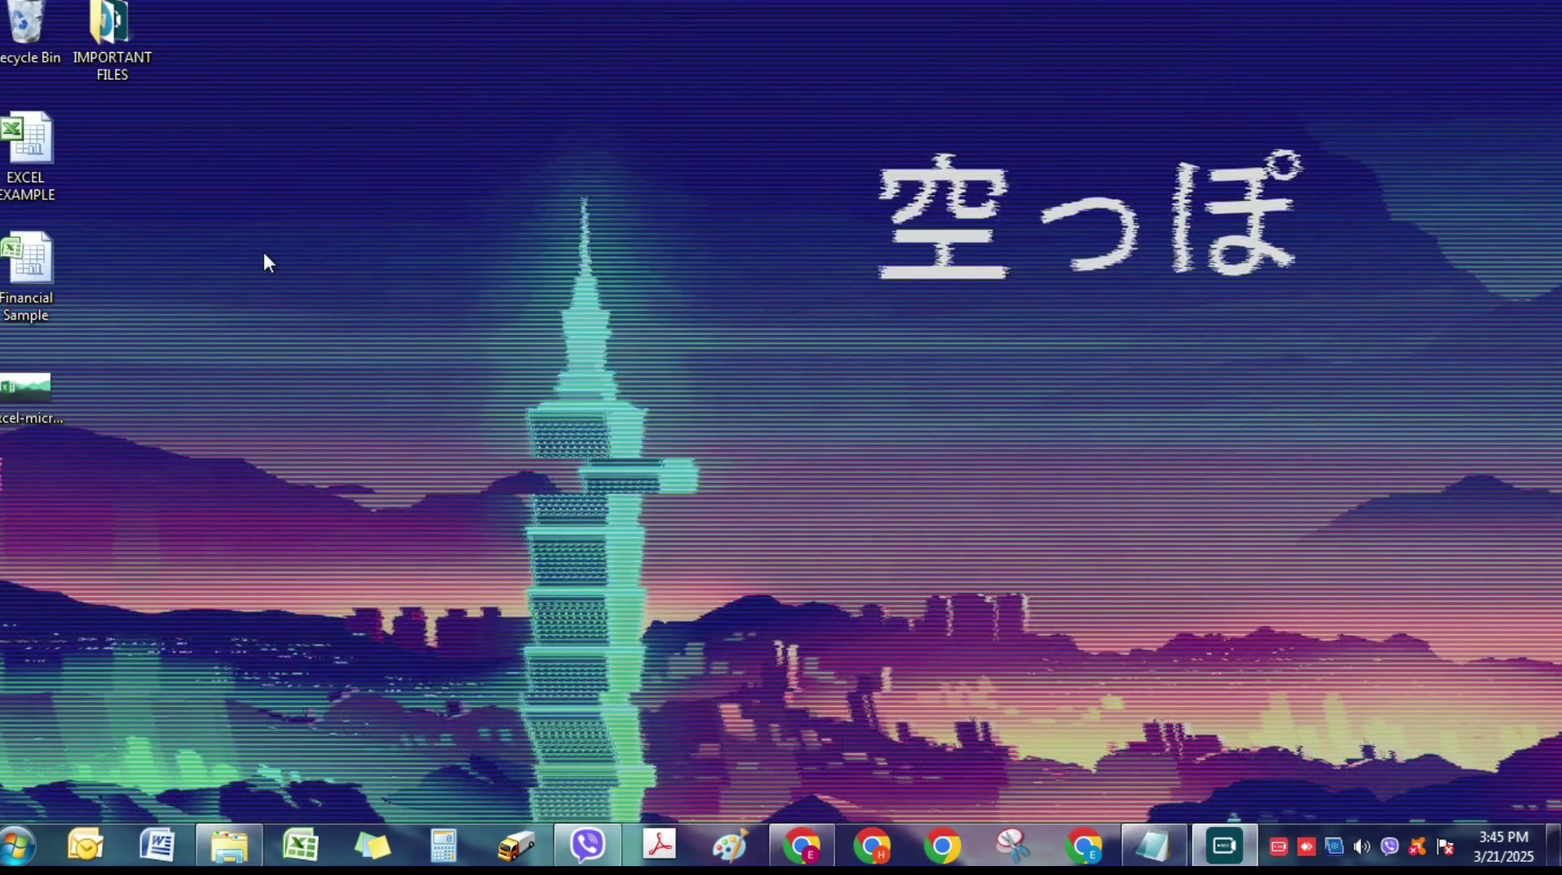
{"action": "right_click", "coordinate": [413, 216]}
{"action": "left_click", "coordinate": [494, 319]}
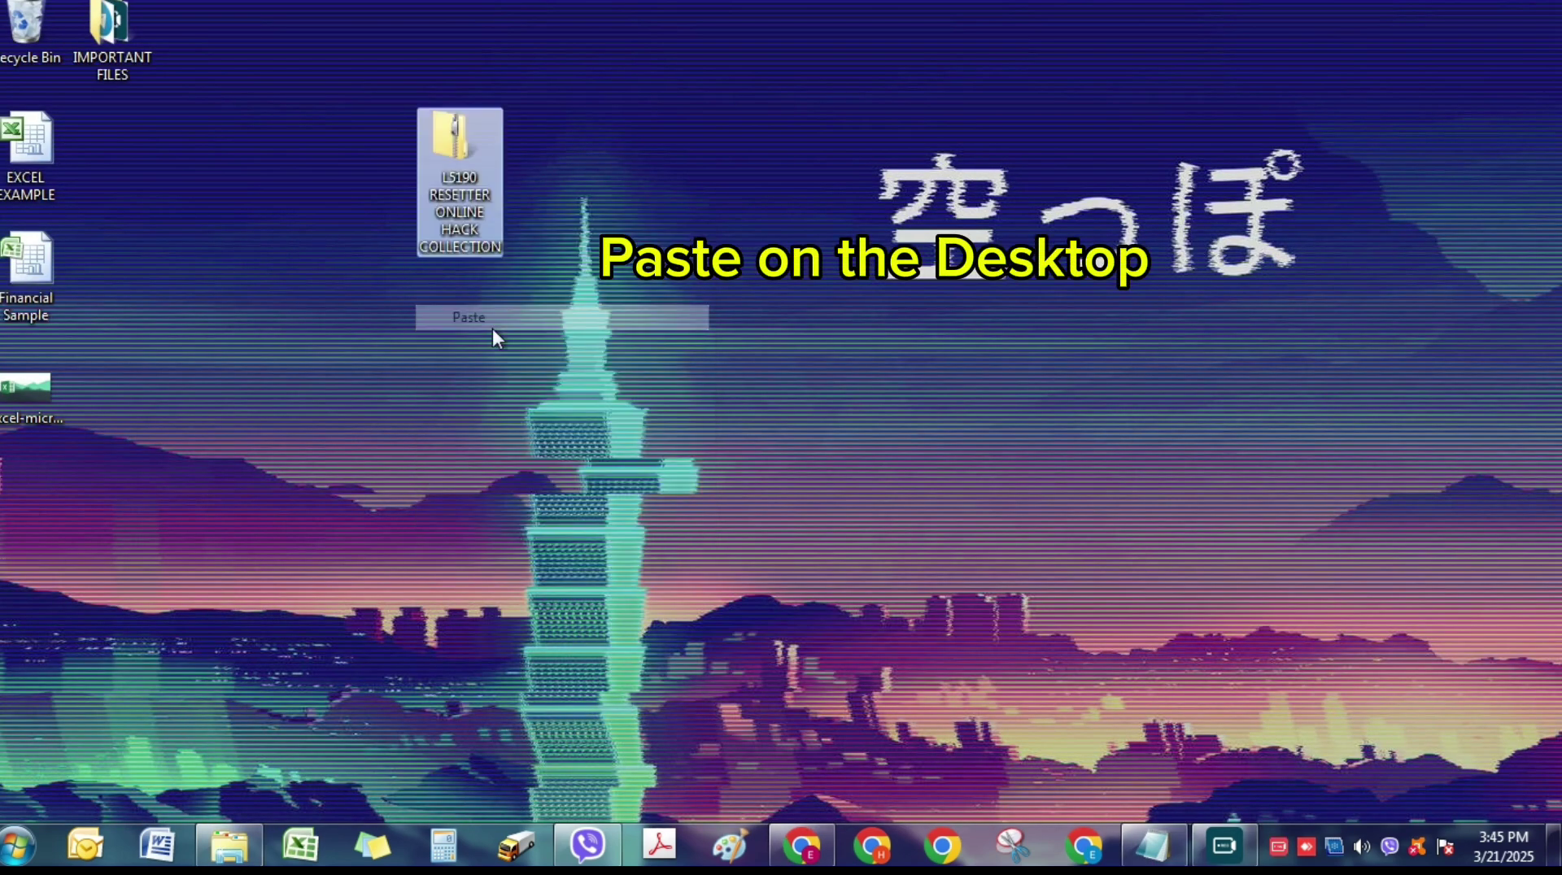
- Extract the zip onto the desktop with 7-Zip Extract Here, entering the archive password
{"action": "right_click", "coordinate": [477, 167]}
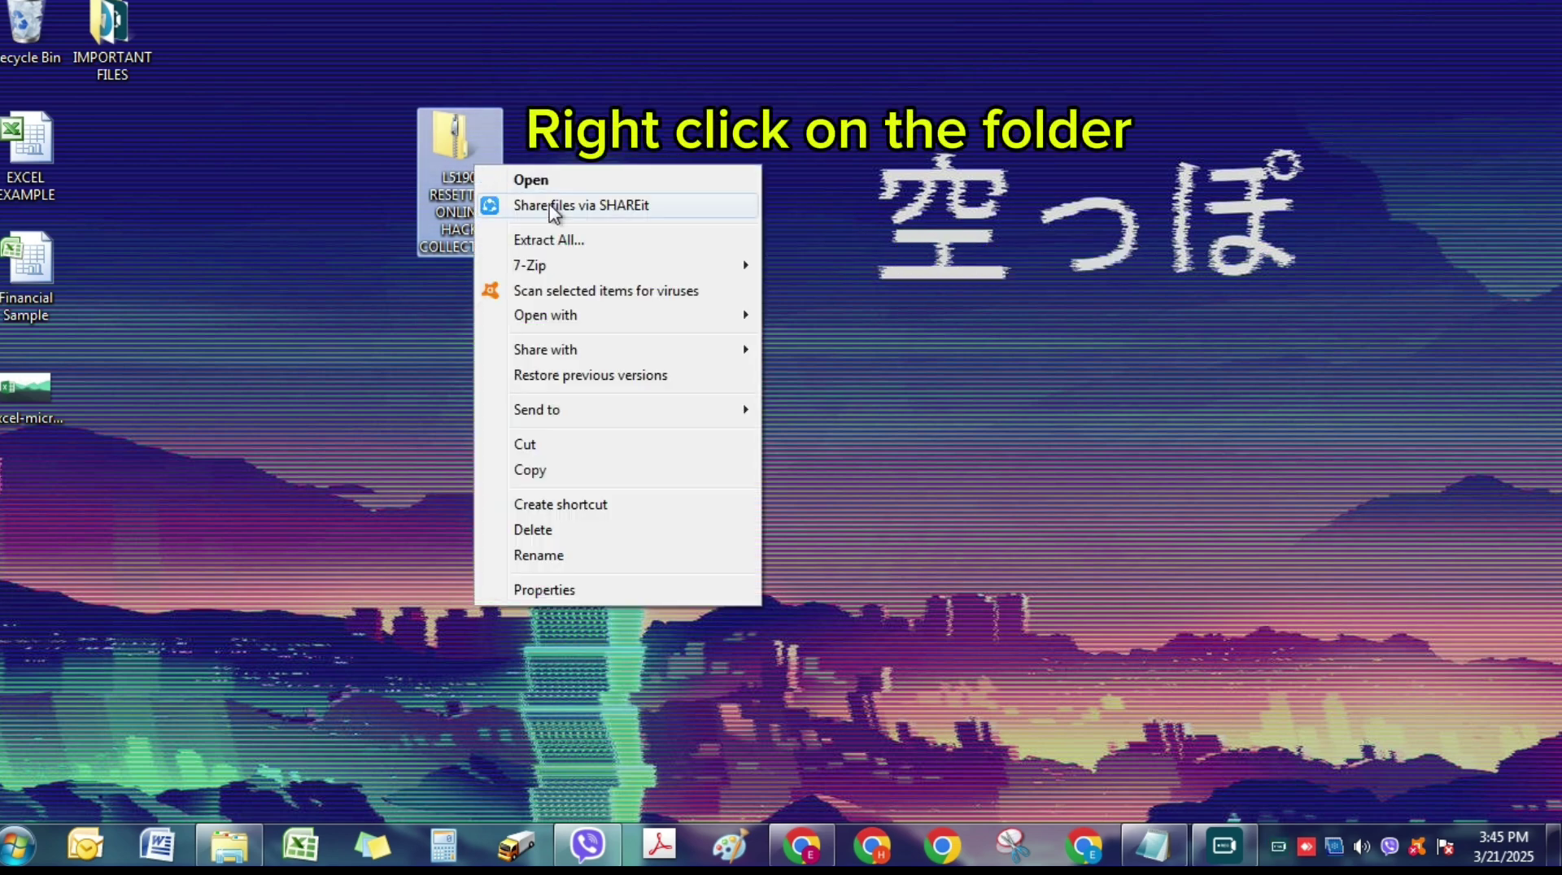
{"action": "mouse_move", "coordinate": [569, 267]}
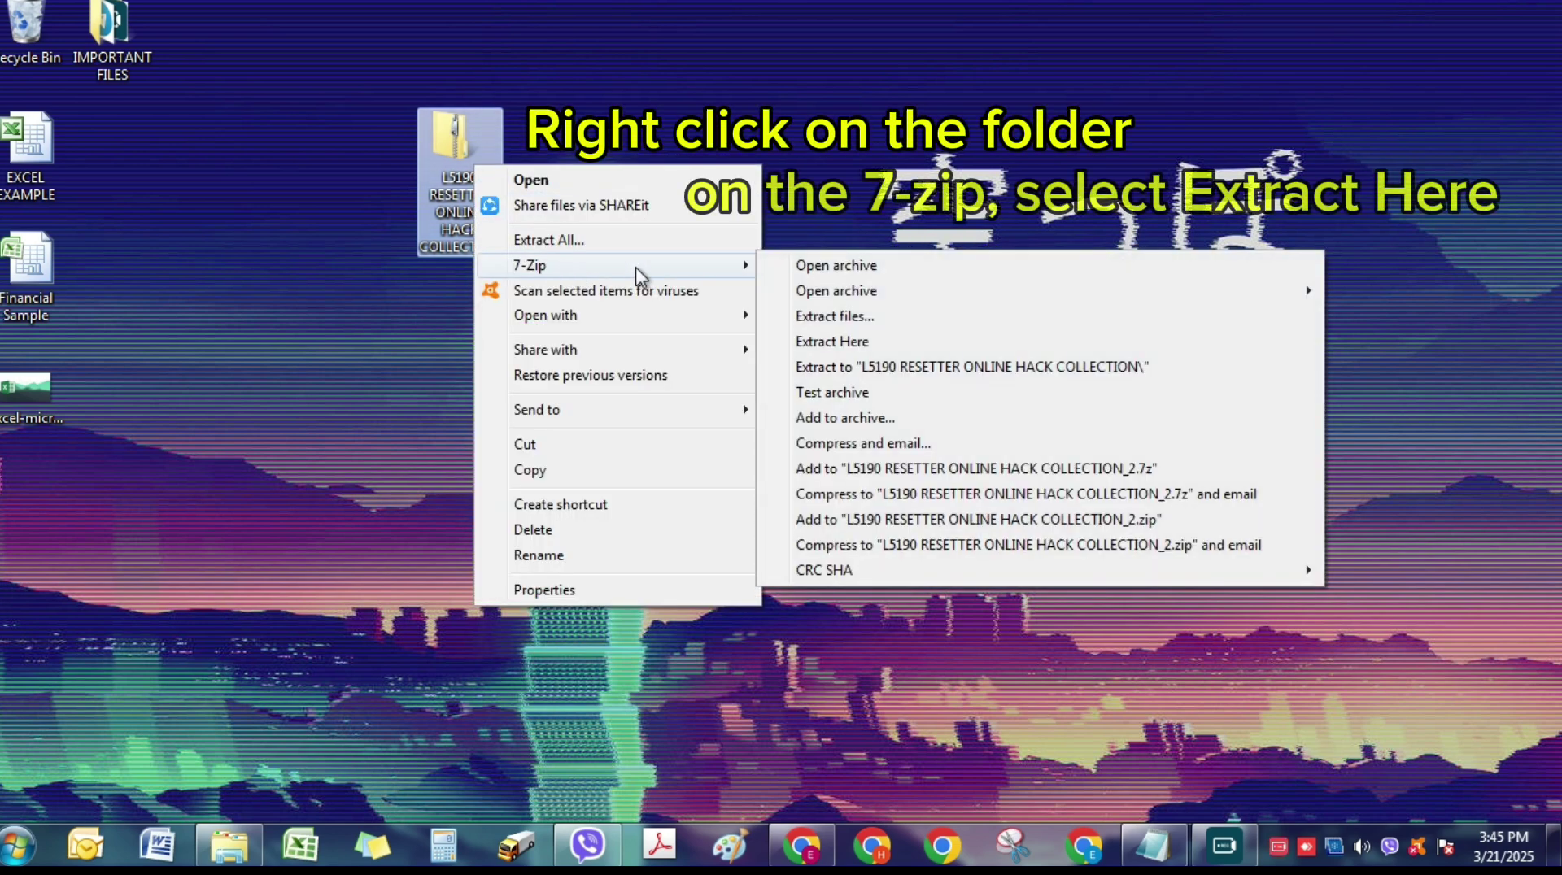
{"action": "left_click", "coordinate": [826, 341]}
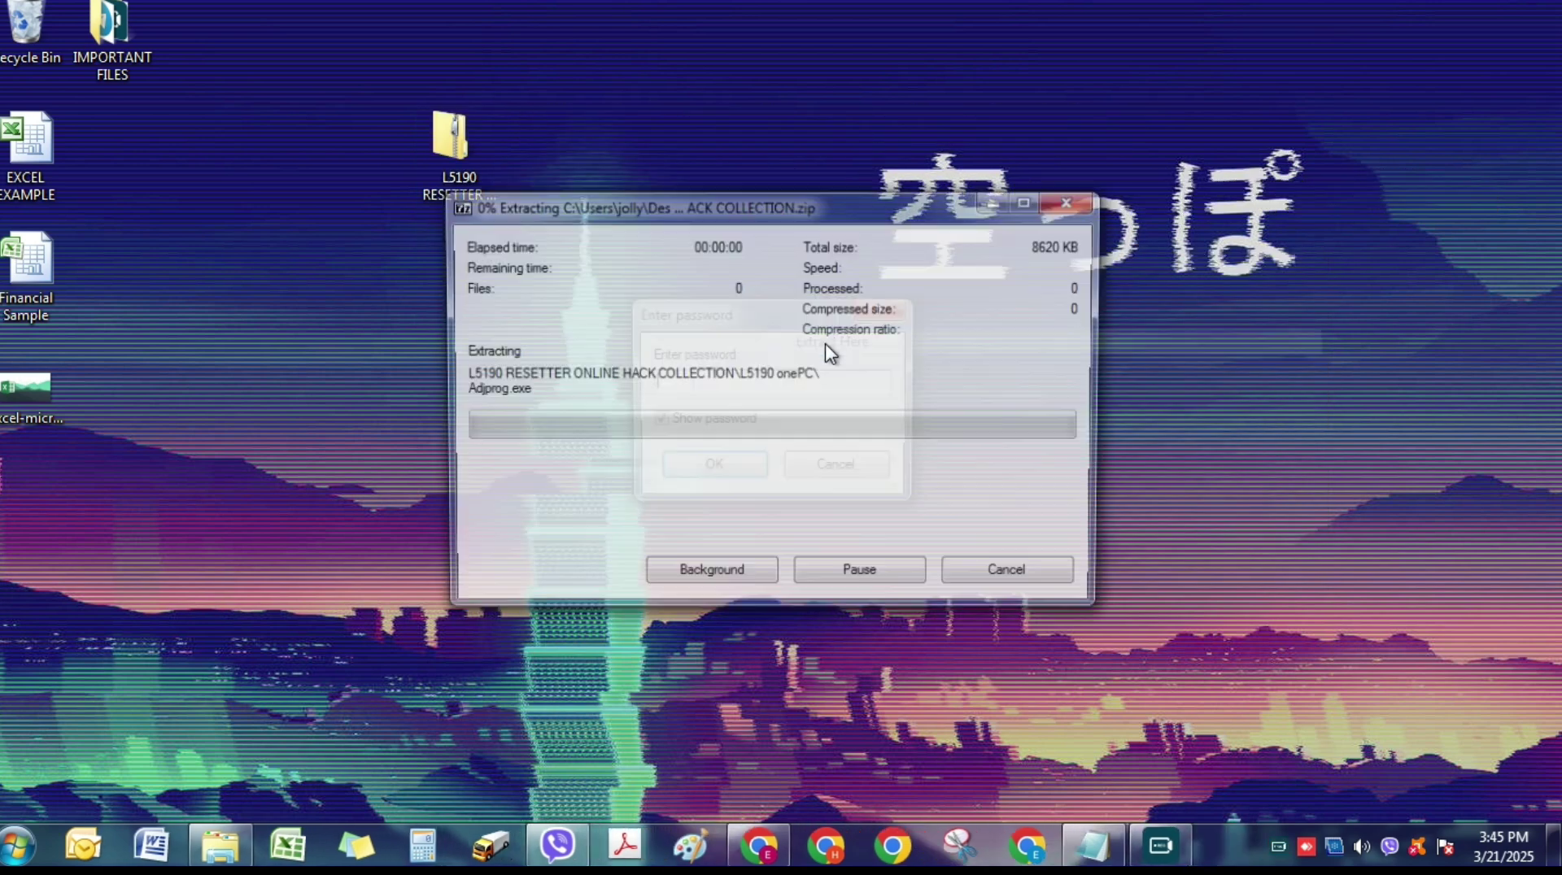
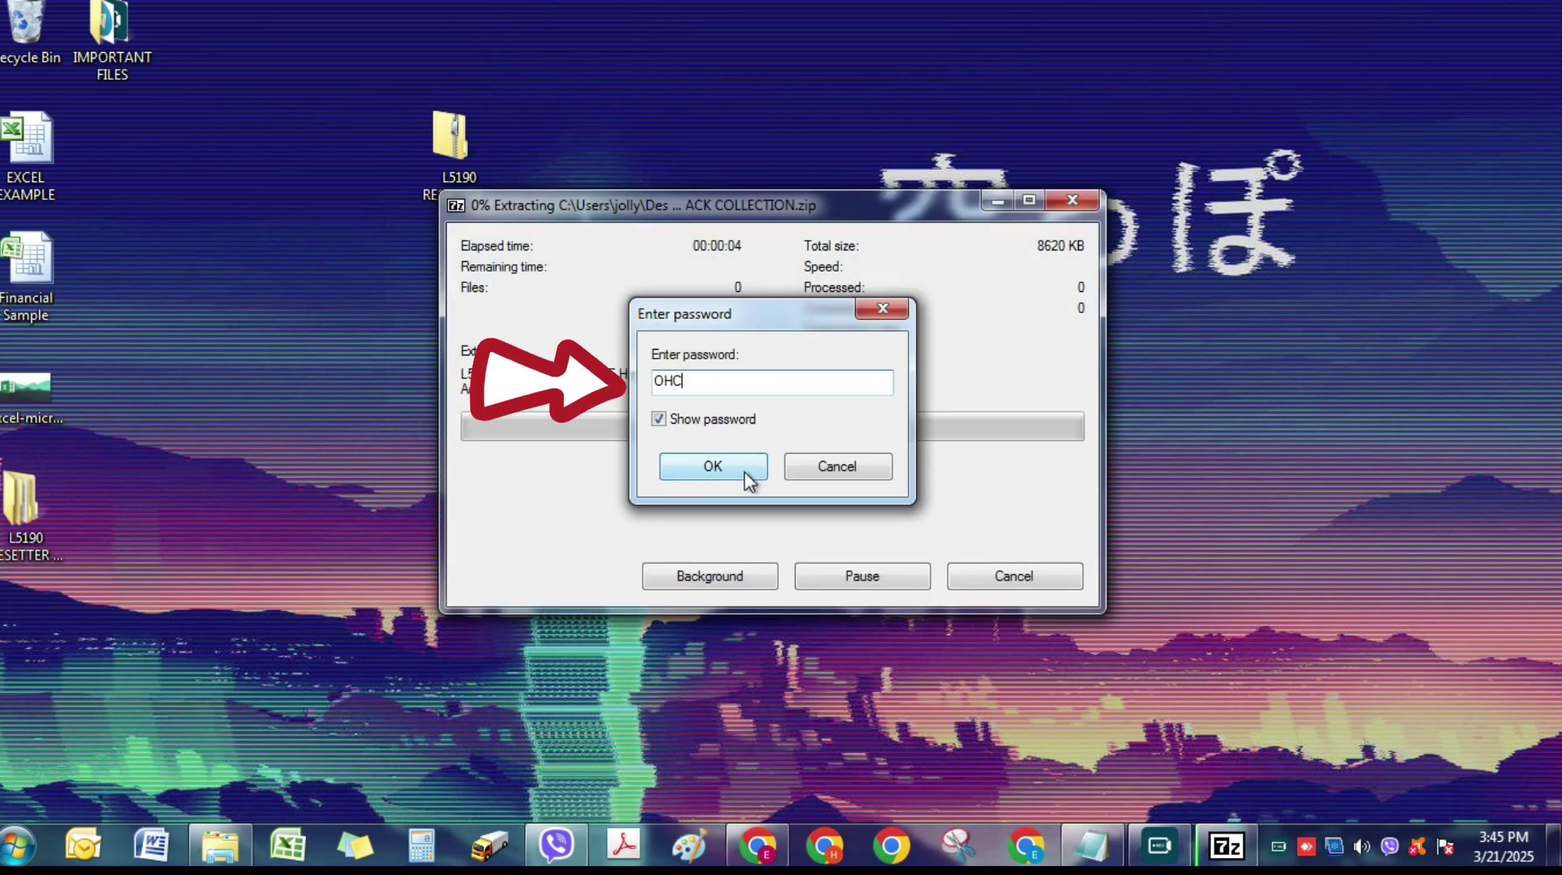
{"action": "left_click", "coordinate": [745, 470]}
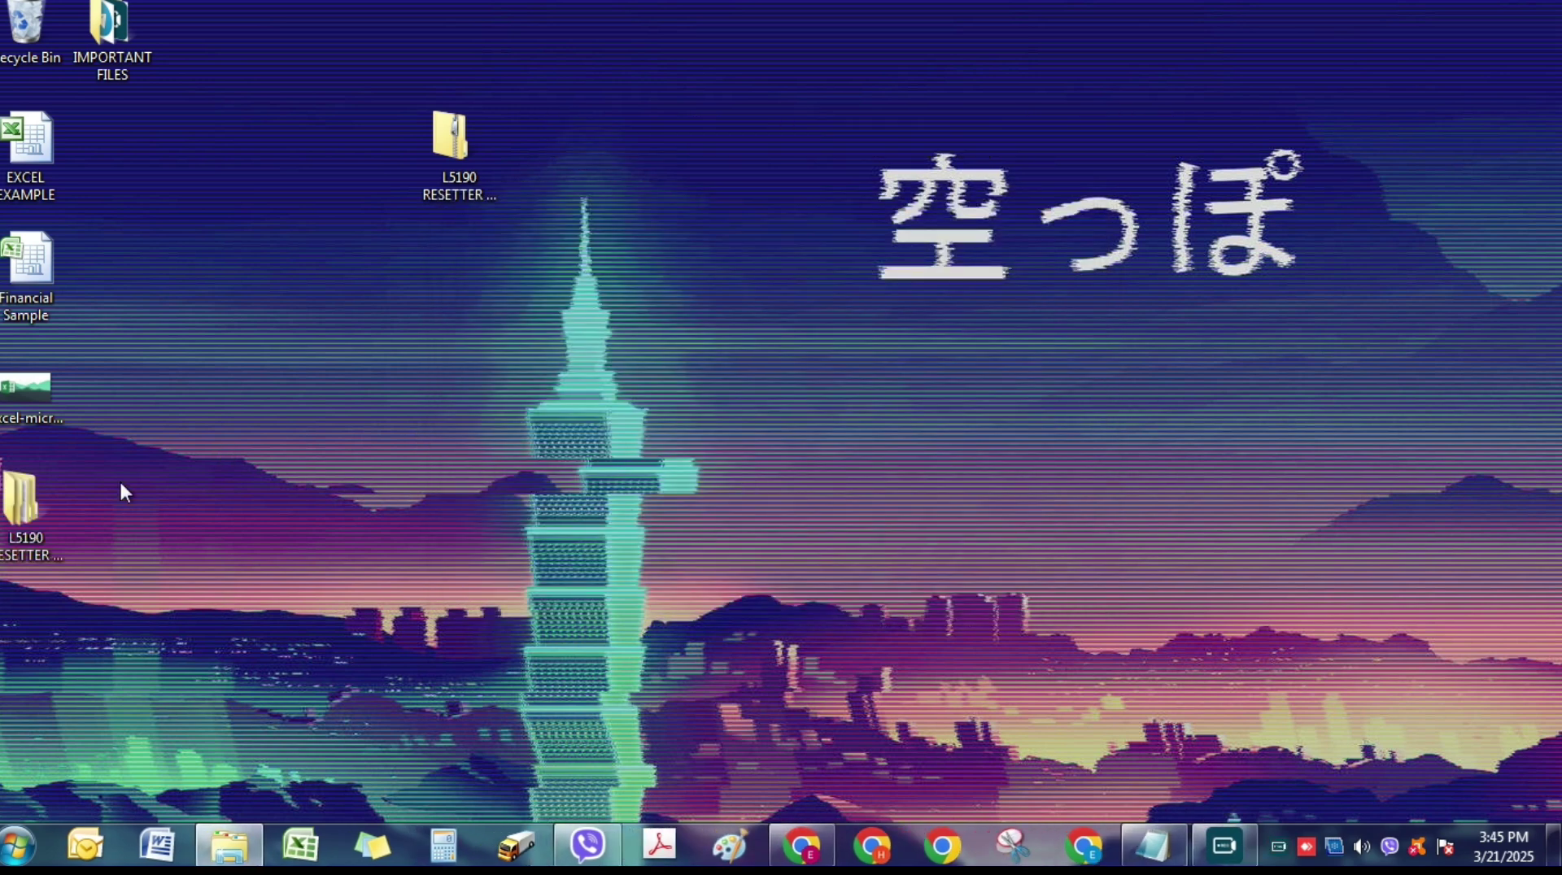
- Open L5190 RESETTER > L5190 onePC, launch Adjprog, and acknowledge its registration message
{"action": "left_click_drag", "start_coordinate": [593, 177], "coordinate": [595, 176]}
{"action": "left_click_drag", "start_coordinate": [437, 182], "coordinate": [25, 541]}
{"action": "double_click", "coordinate": [632, 161]}
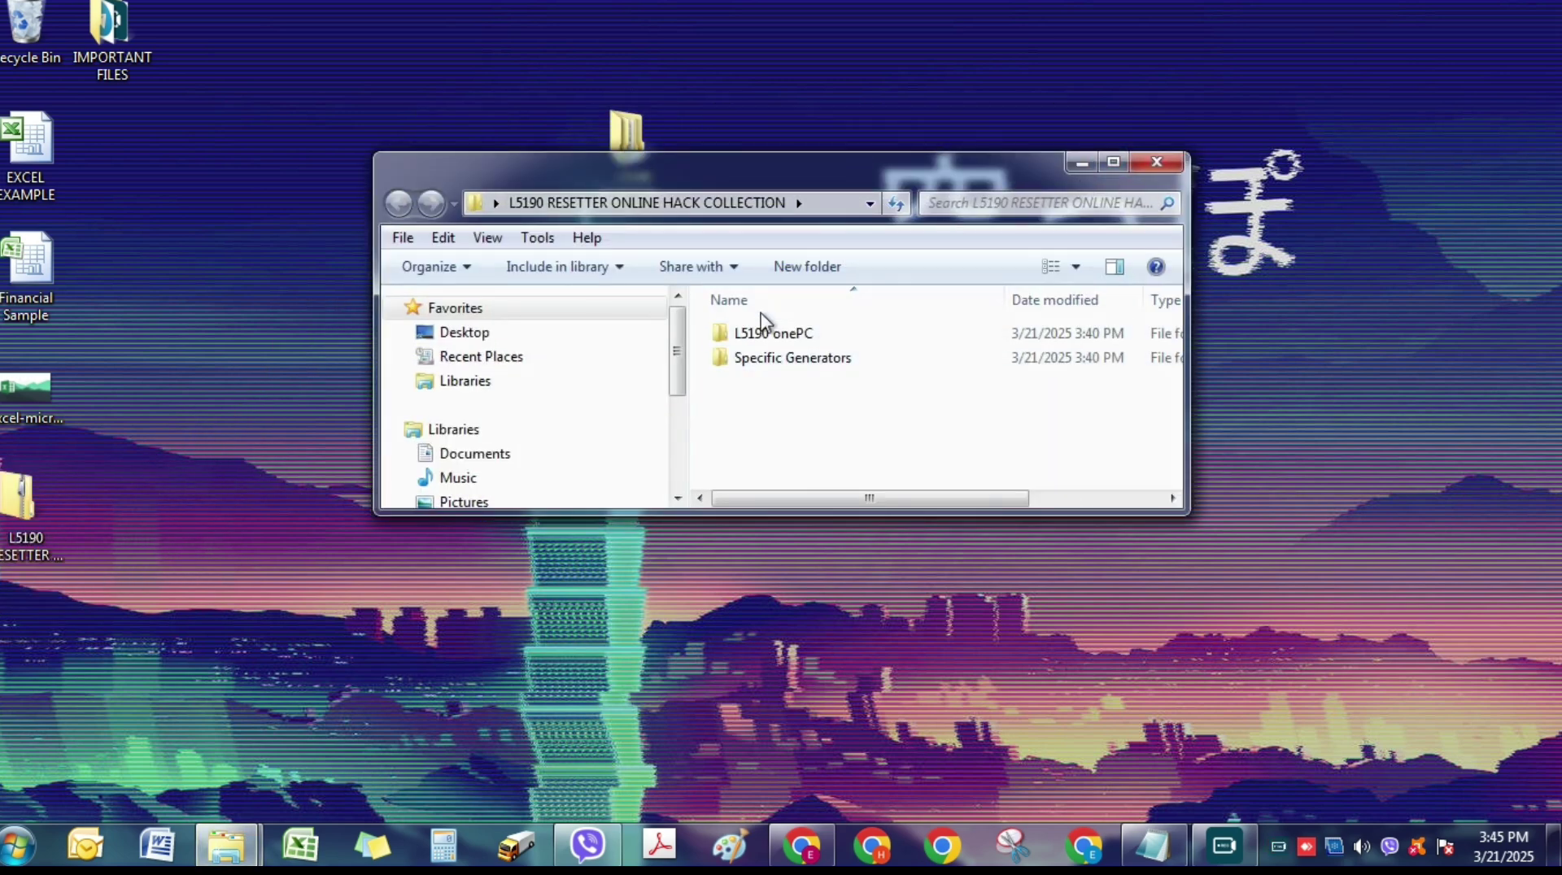
{"action": "left_click", "coordinate": [1112, 163]}
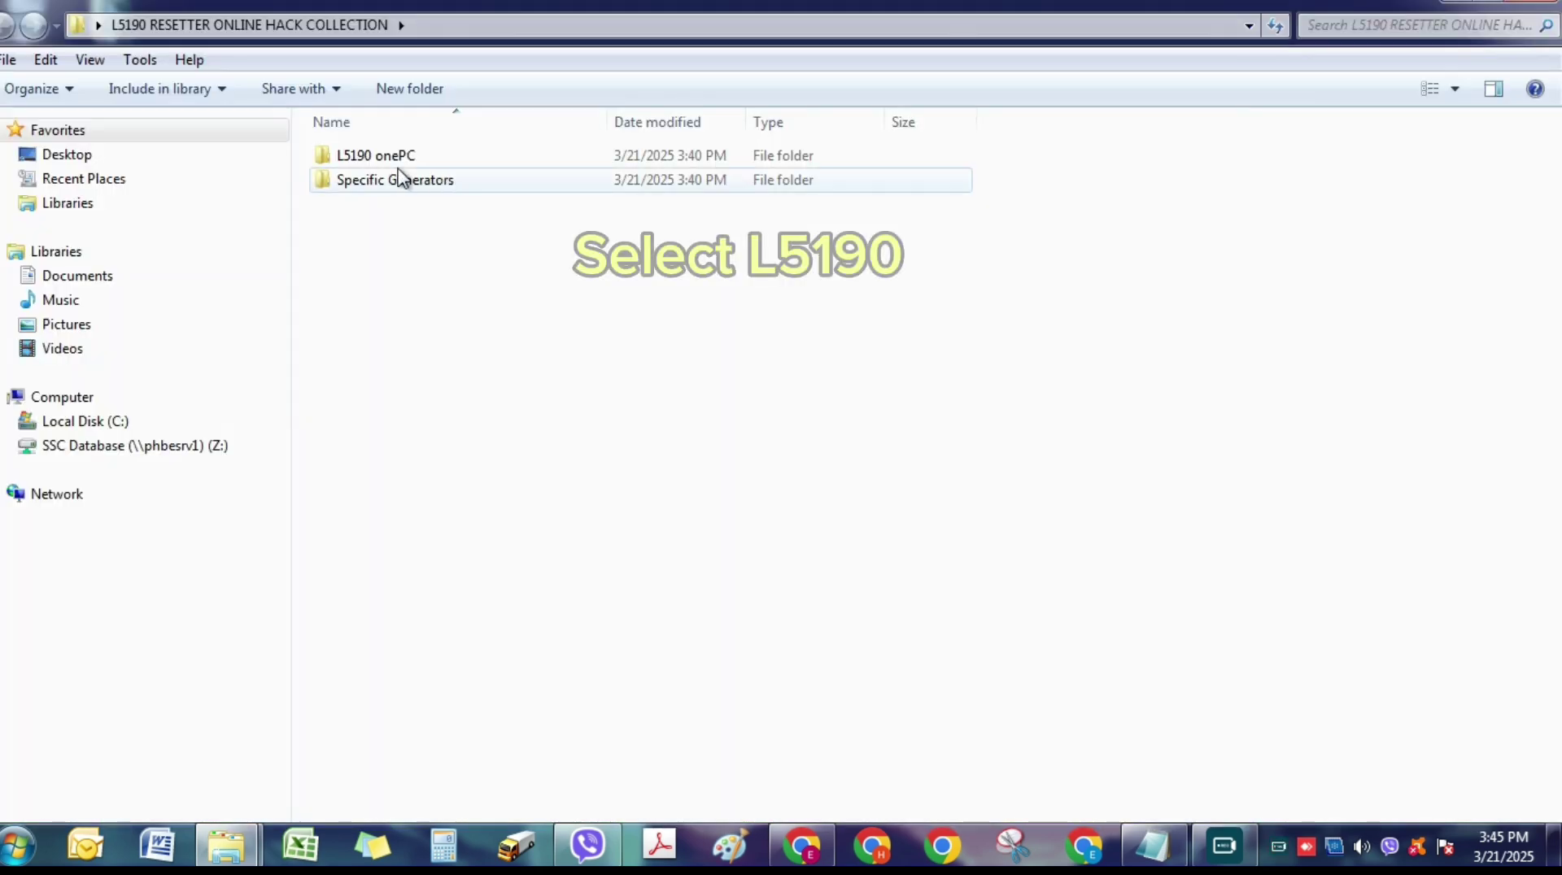
{"action": "double_click", "coordinate": [436, 153]}
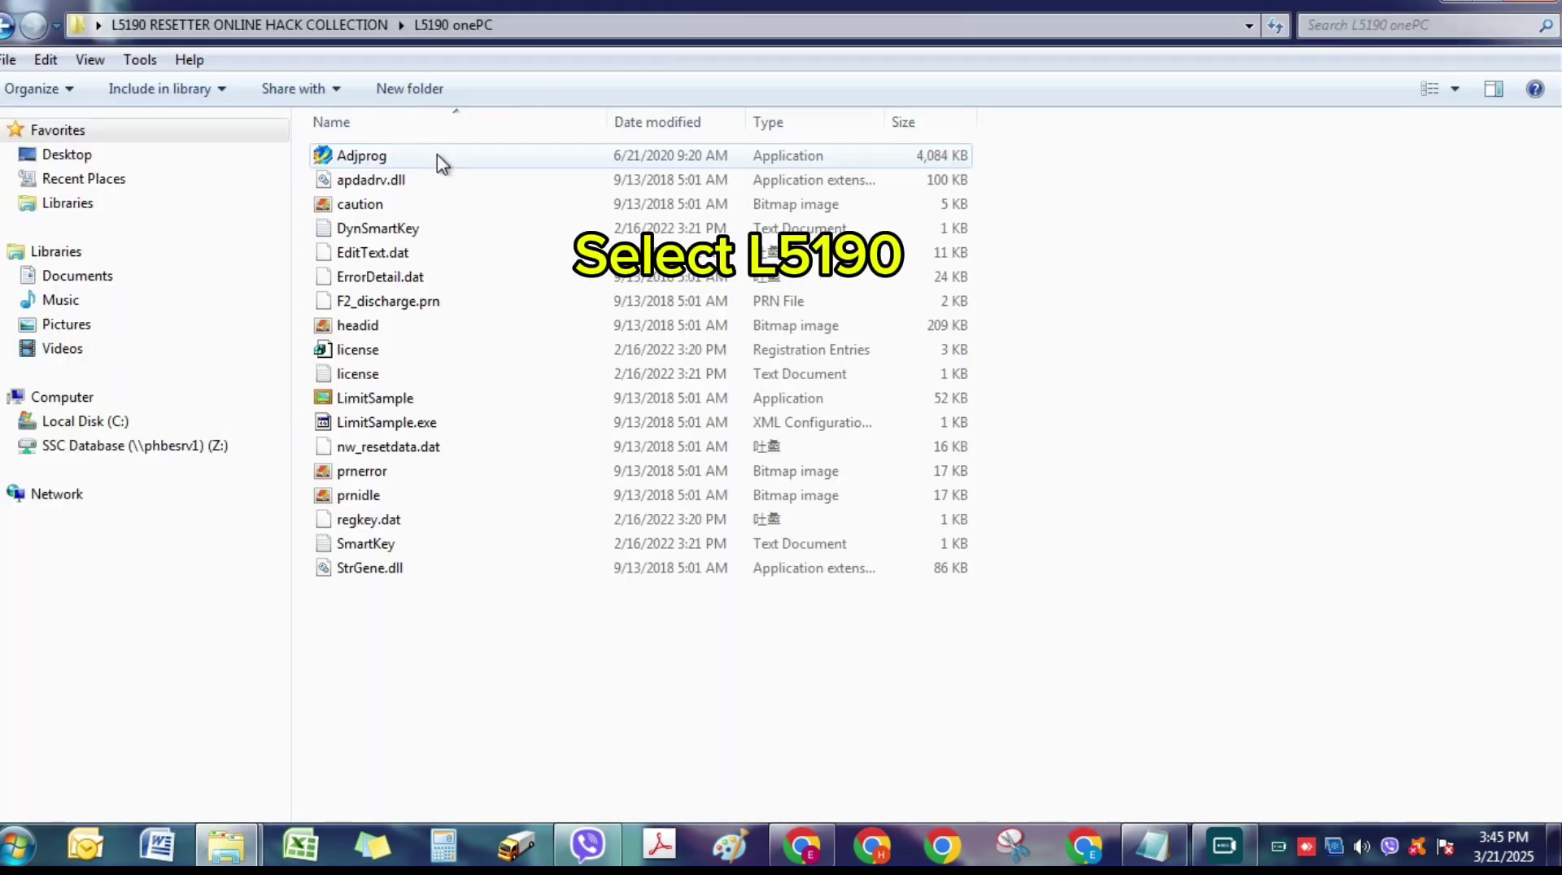
{"action": "double_click", "coordinate": [439, 156]}
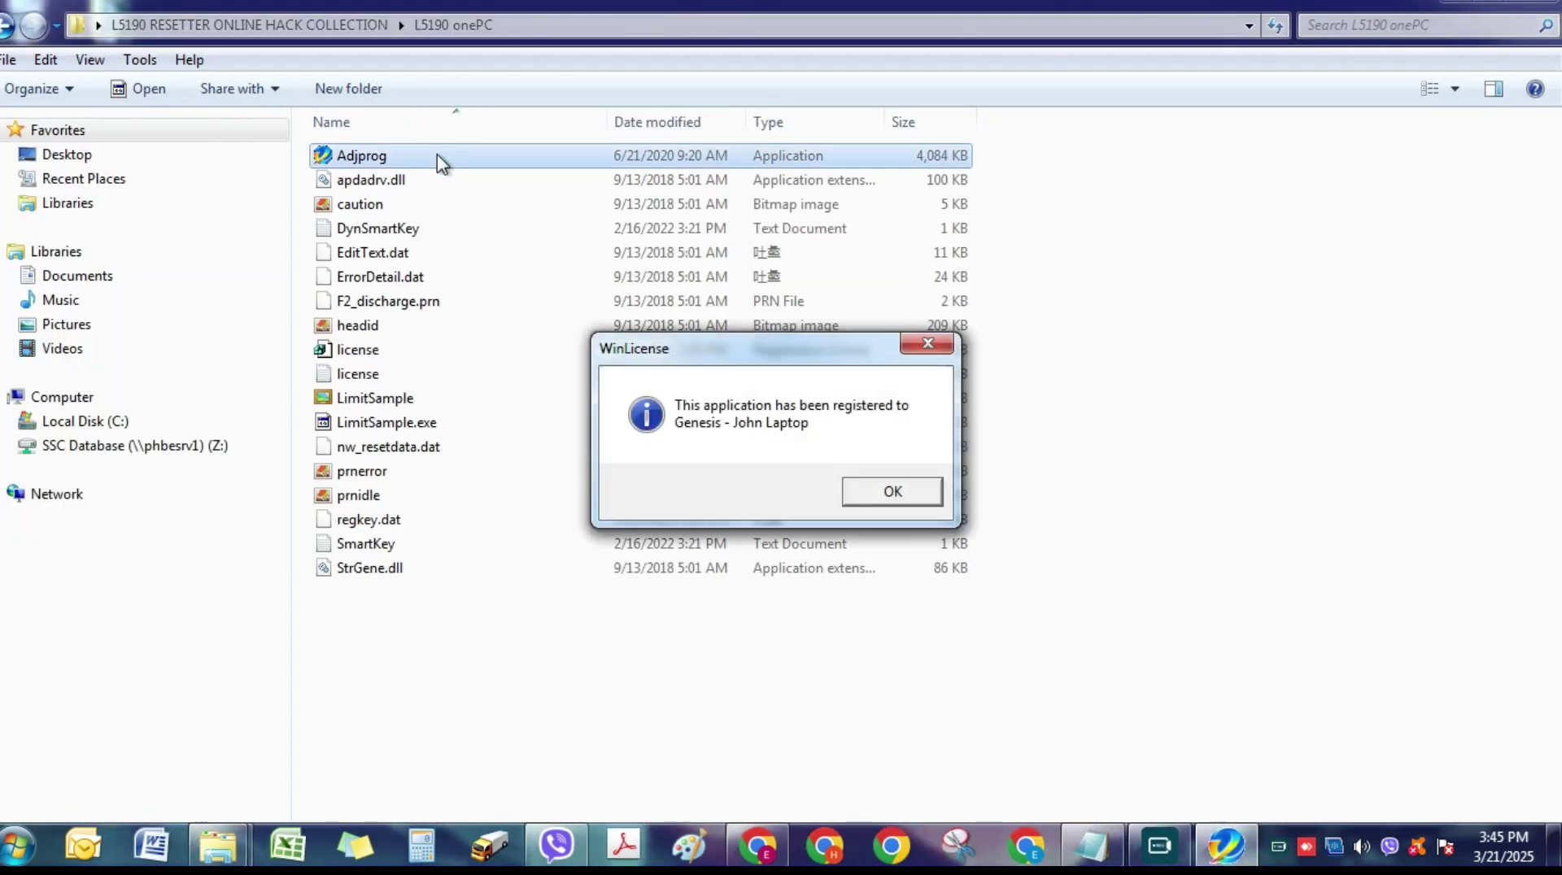
{"action": "left_click", "coordinate": [907, 501]}
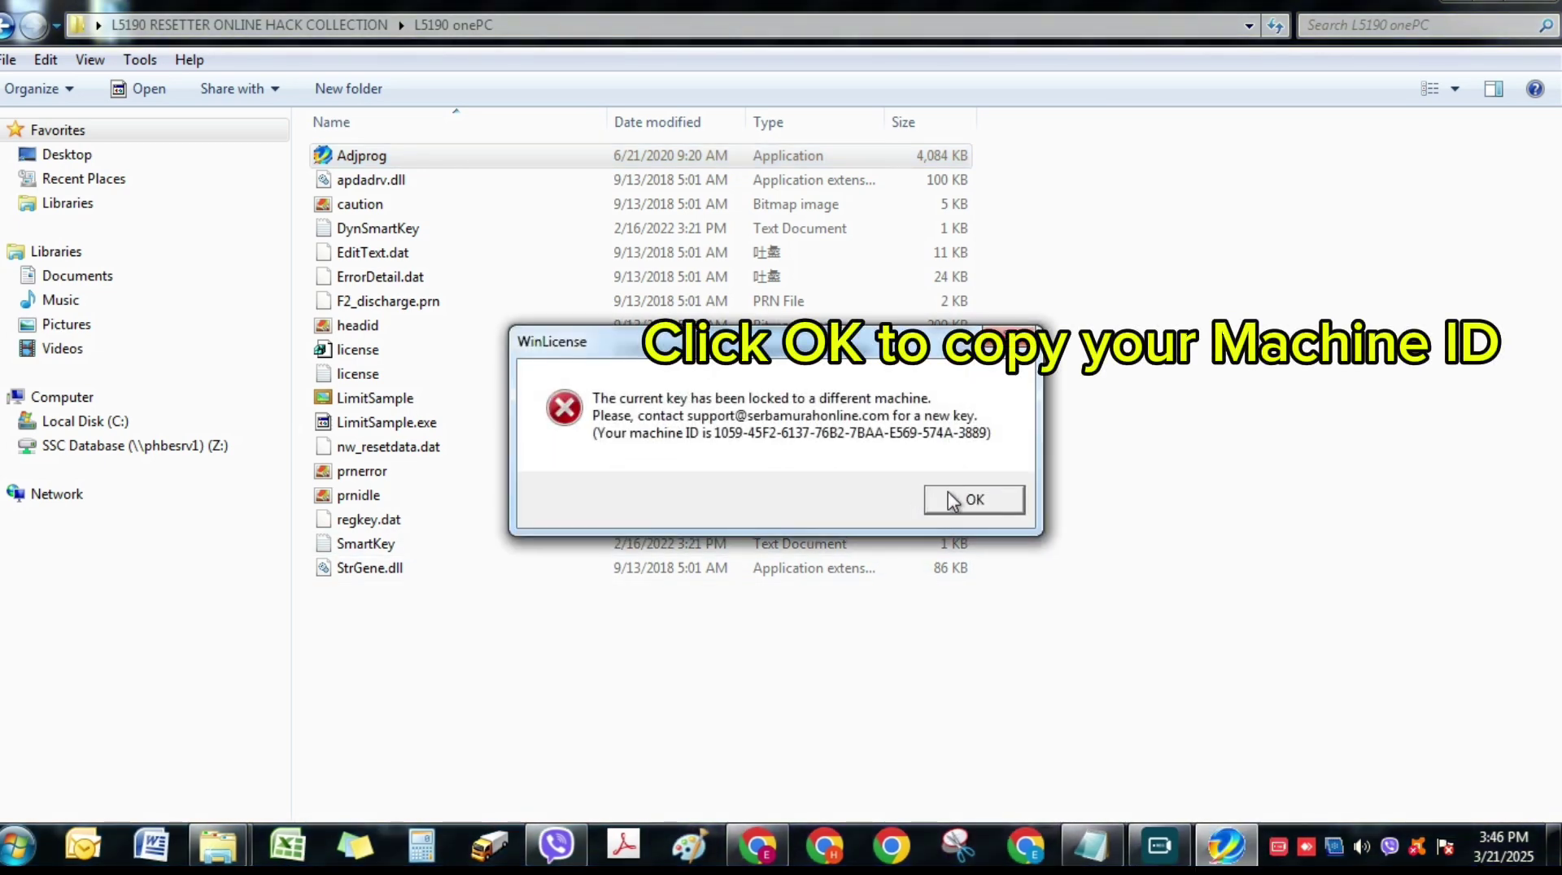
- Dismiss the locked-key error to copy the machine ID, then launch WLGen_Epson L5190 from Specific Generators\EXE
{"action": "left_click", "coordinate": [972, 501]}
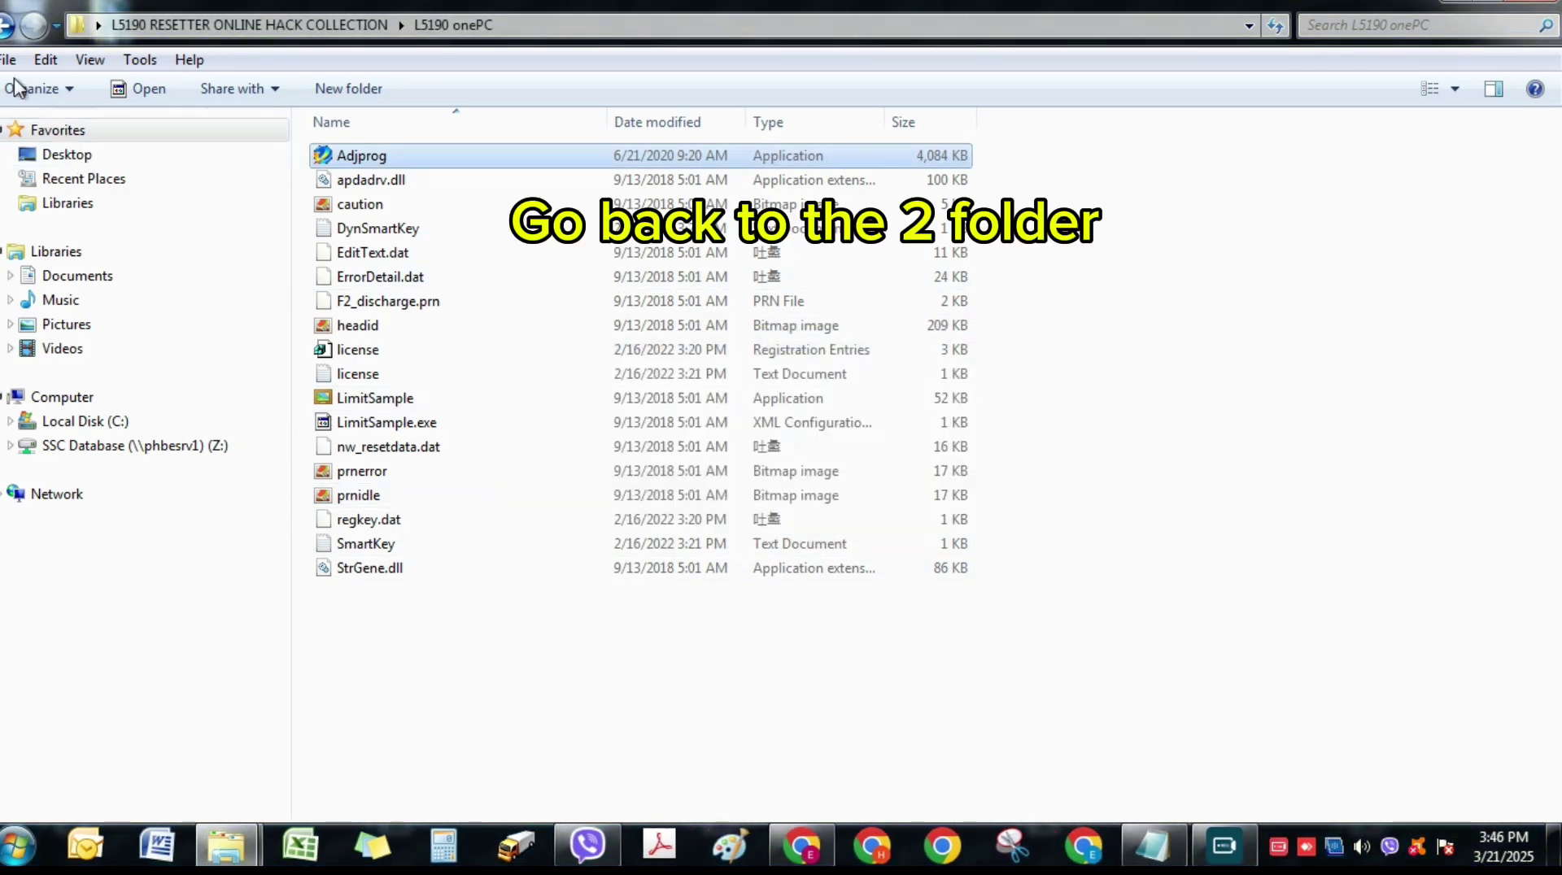
{"action": "key", "text": "alt+Up"}
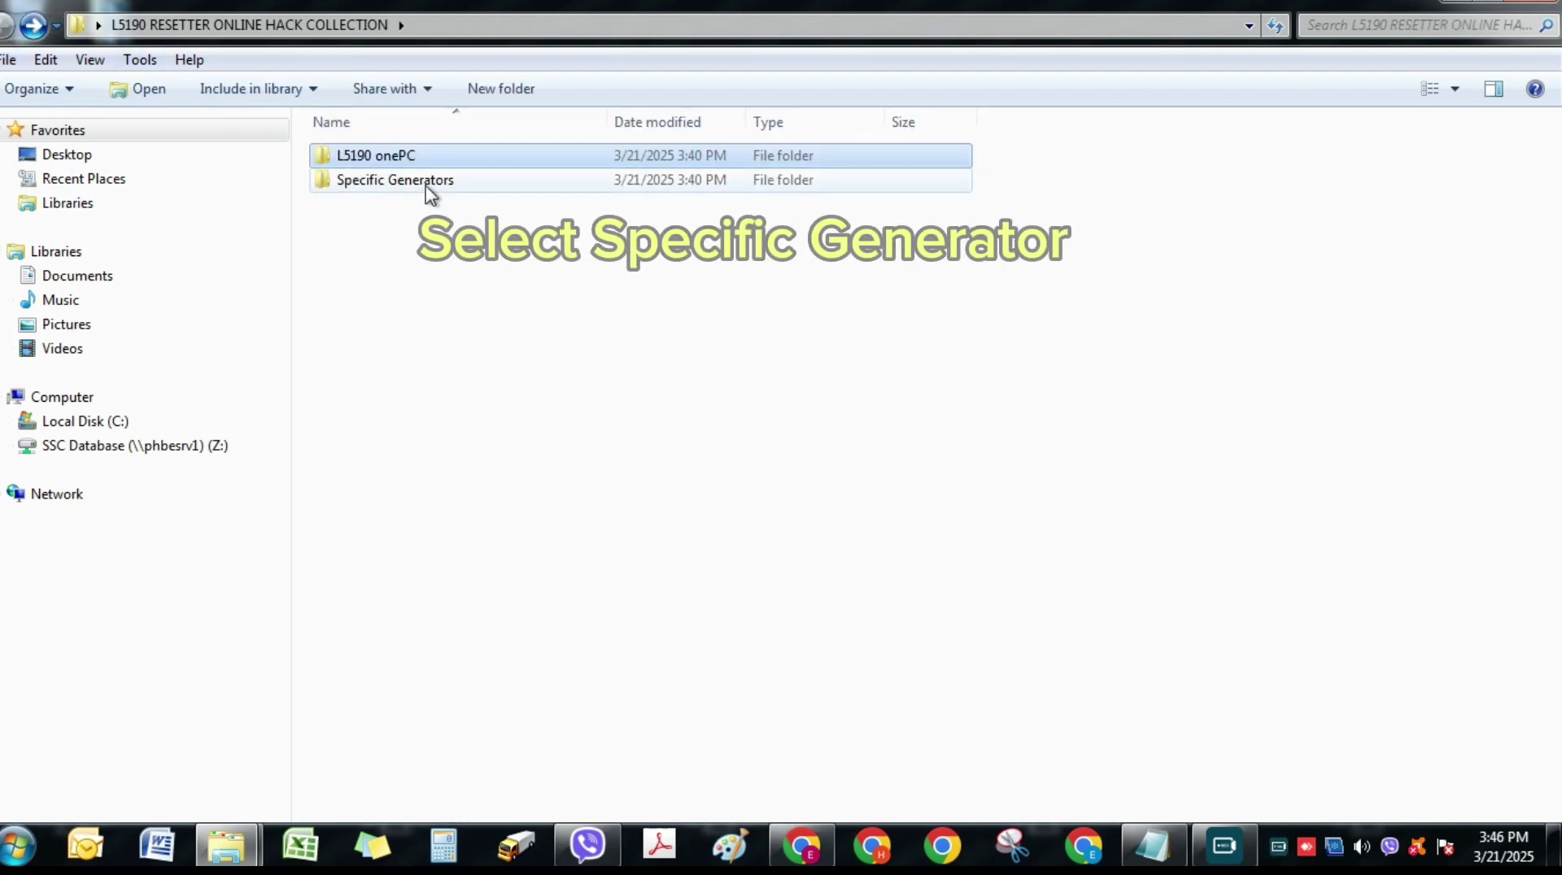
{"action": "left_click", "coordinate": [427, 186]}
{"action": "double_click", "coordinate": [427, 185]}
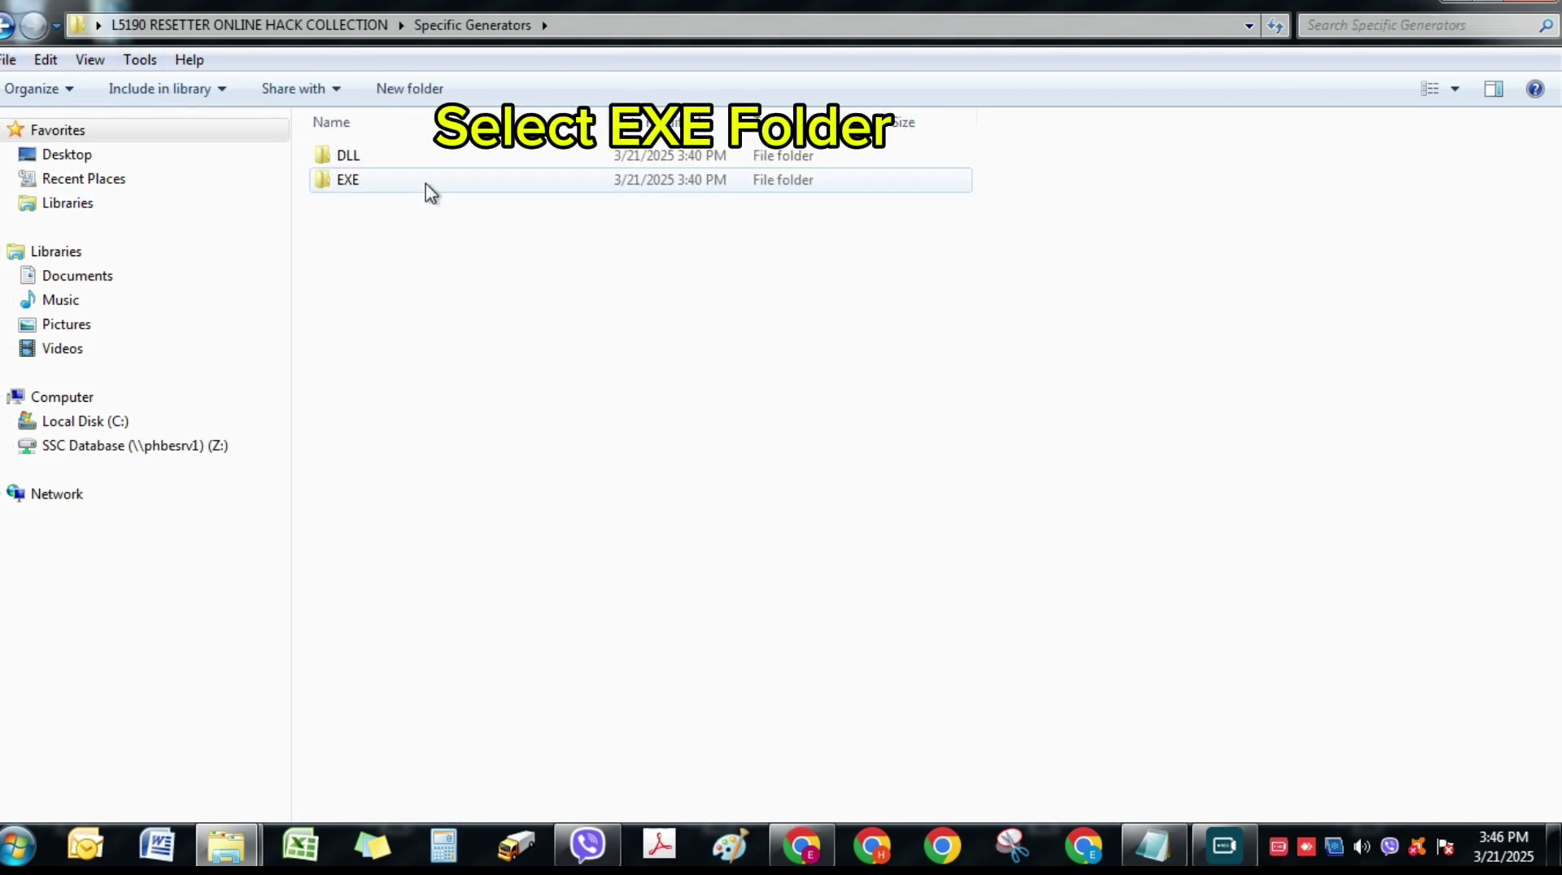
{"action": "double_click", "coordinate": [429, 192]}
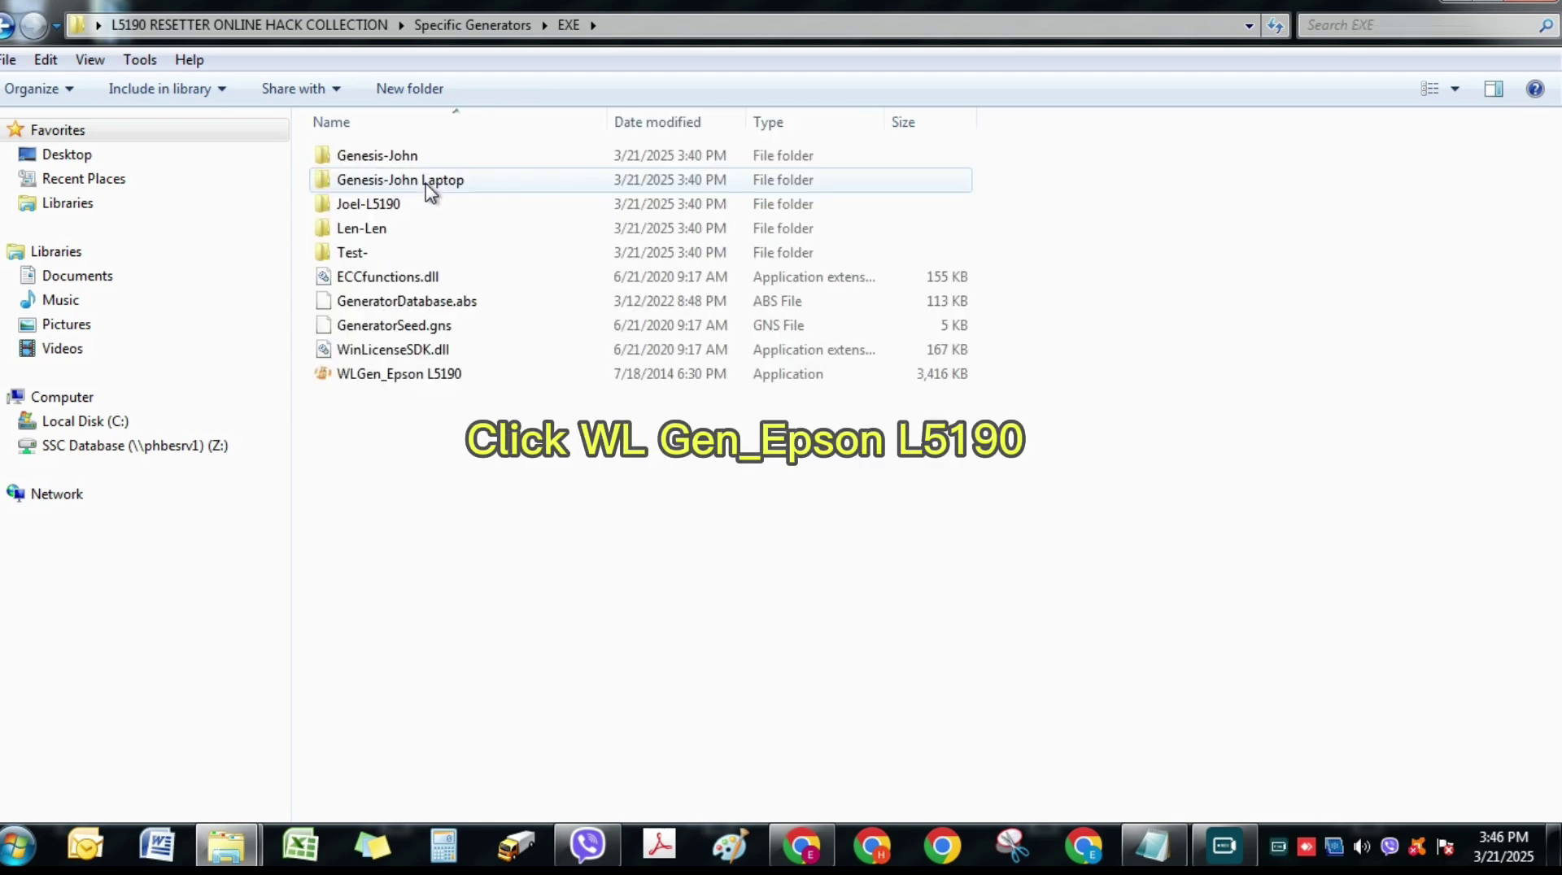
{"action": "double_click", "coordinate": [404, 381]}
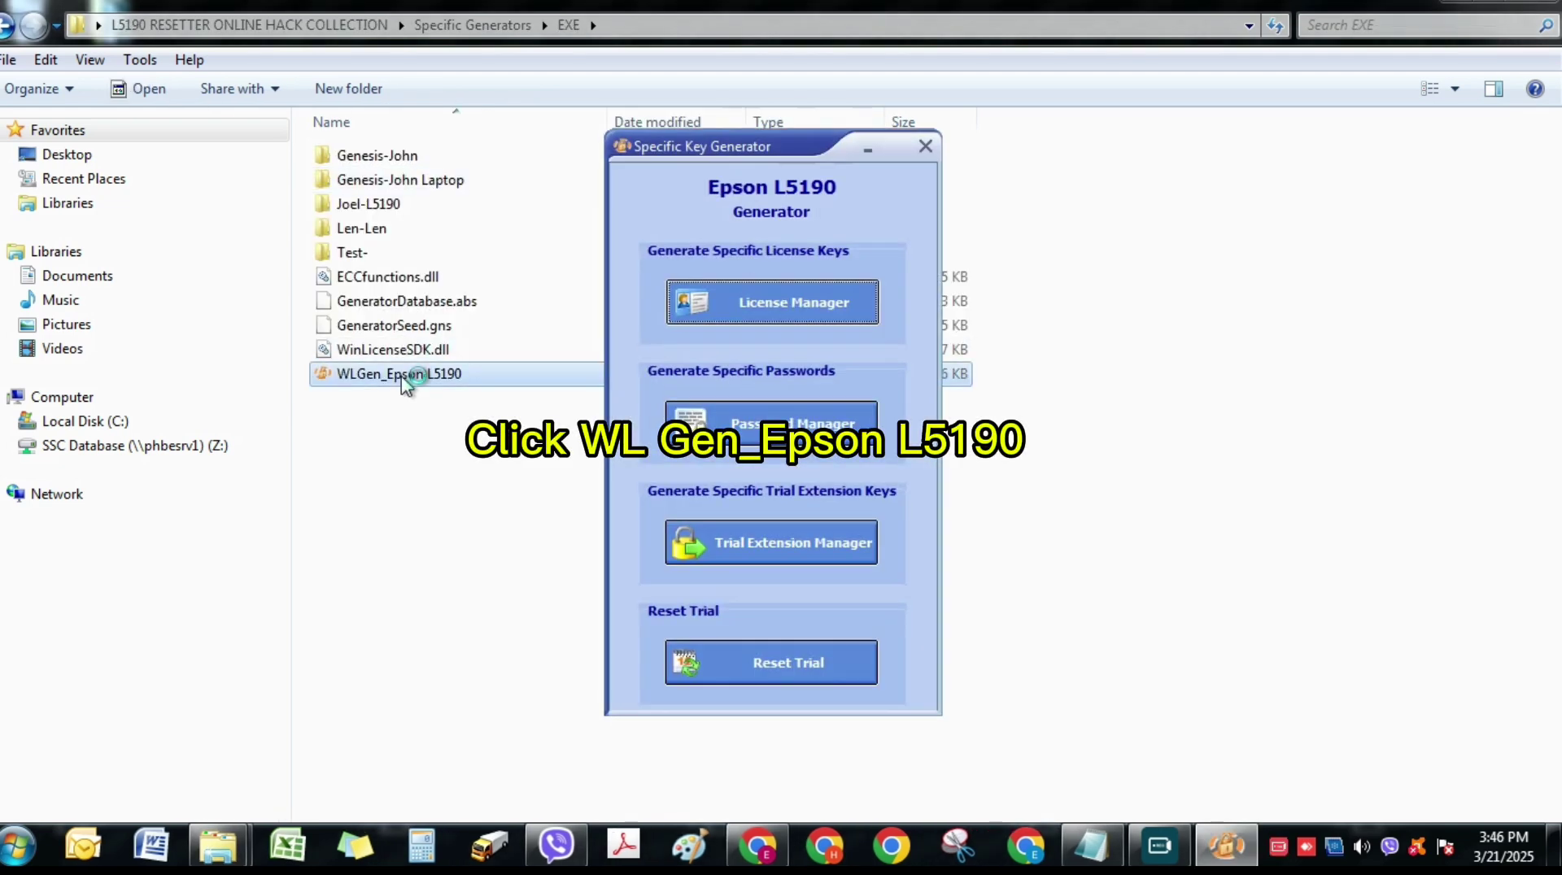
- Add an ONLINE / HACK COLLECTION licence with the copied machine ID as hardware ID, save it, and generate its key files
{"action": "left_click", "coordinate": [817, 308]}
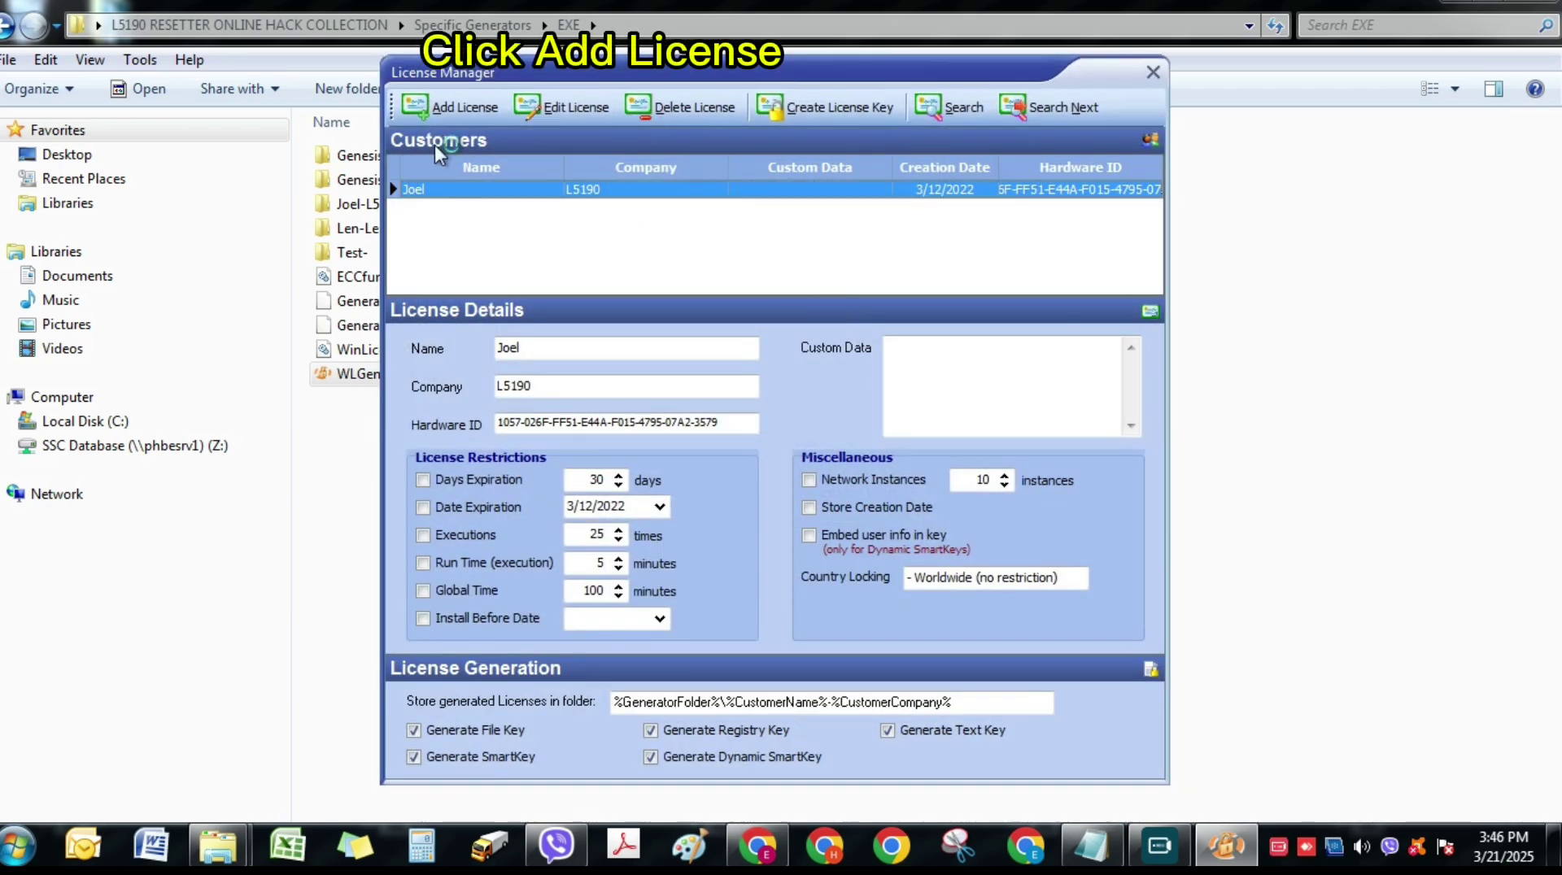
{"action": "left_click", "coordinate": [421, 109]}
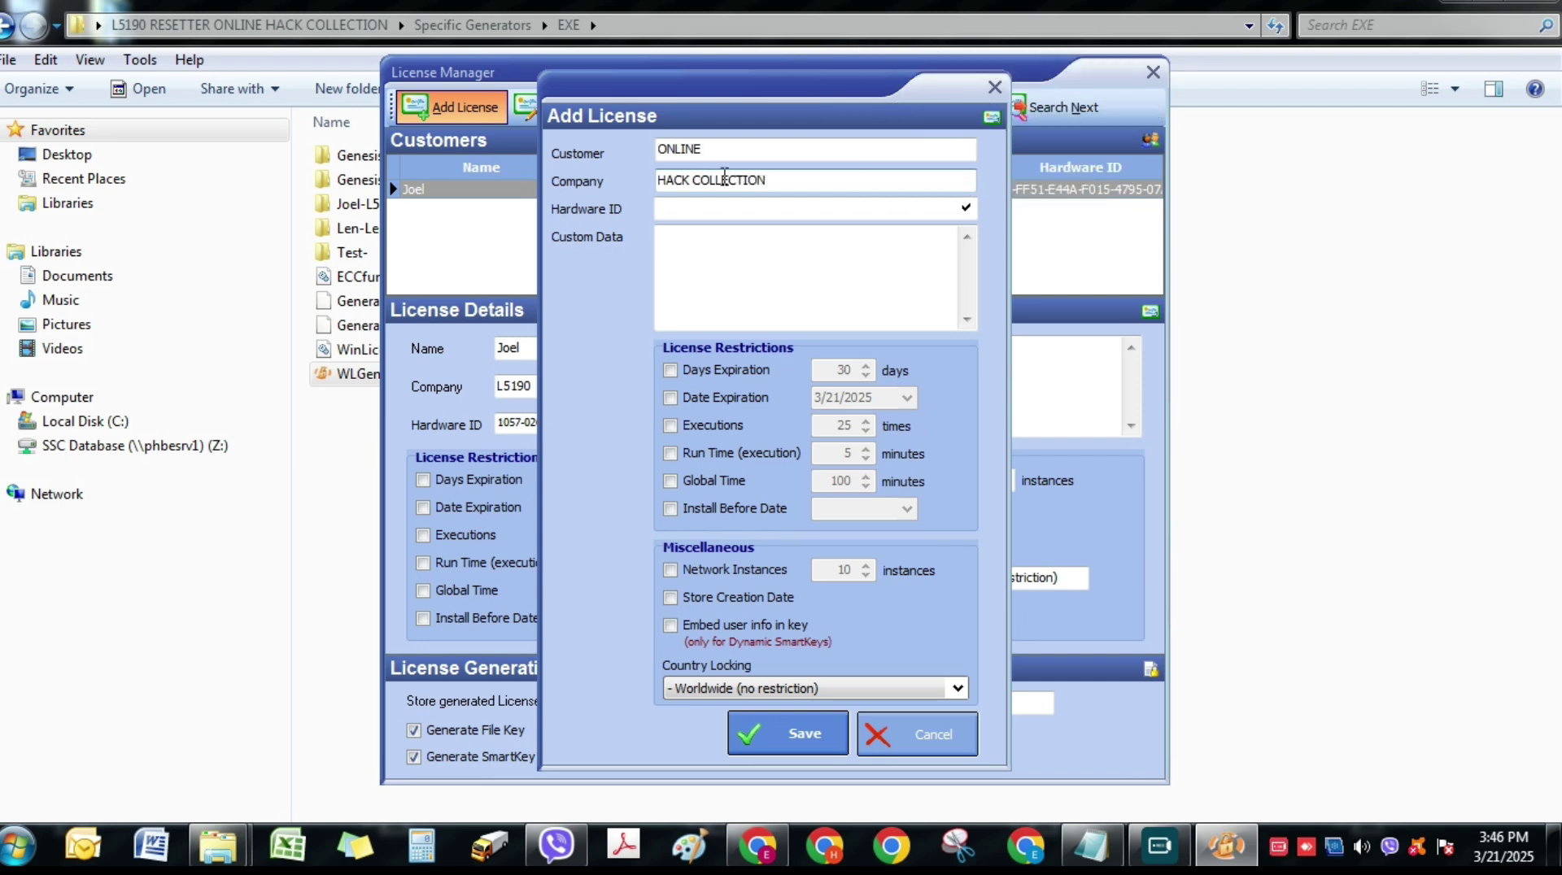
{"action": "right_click", "coordinate": [701, 211]}
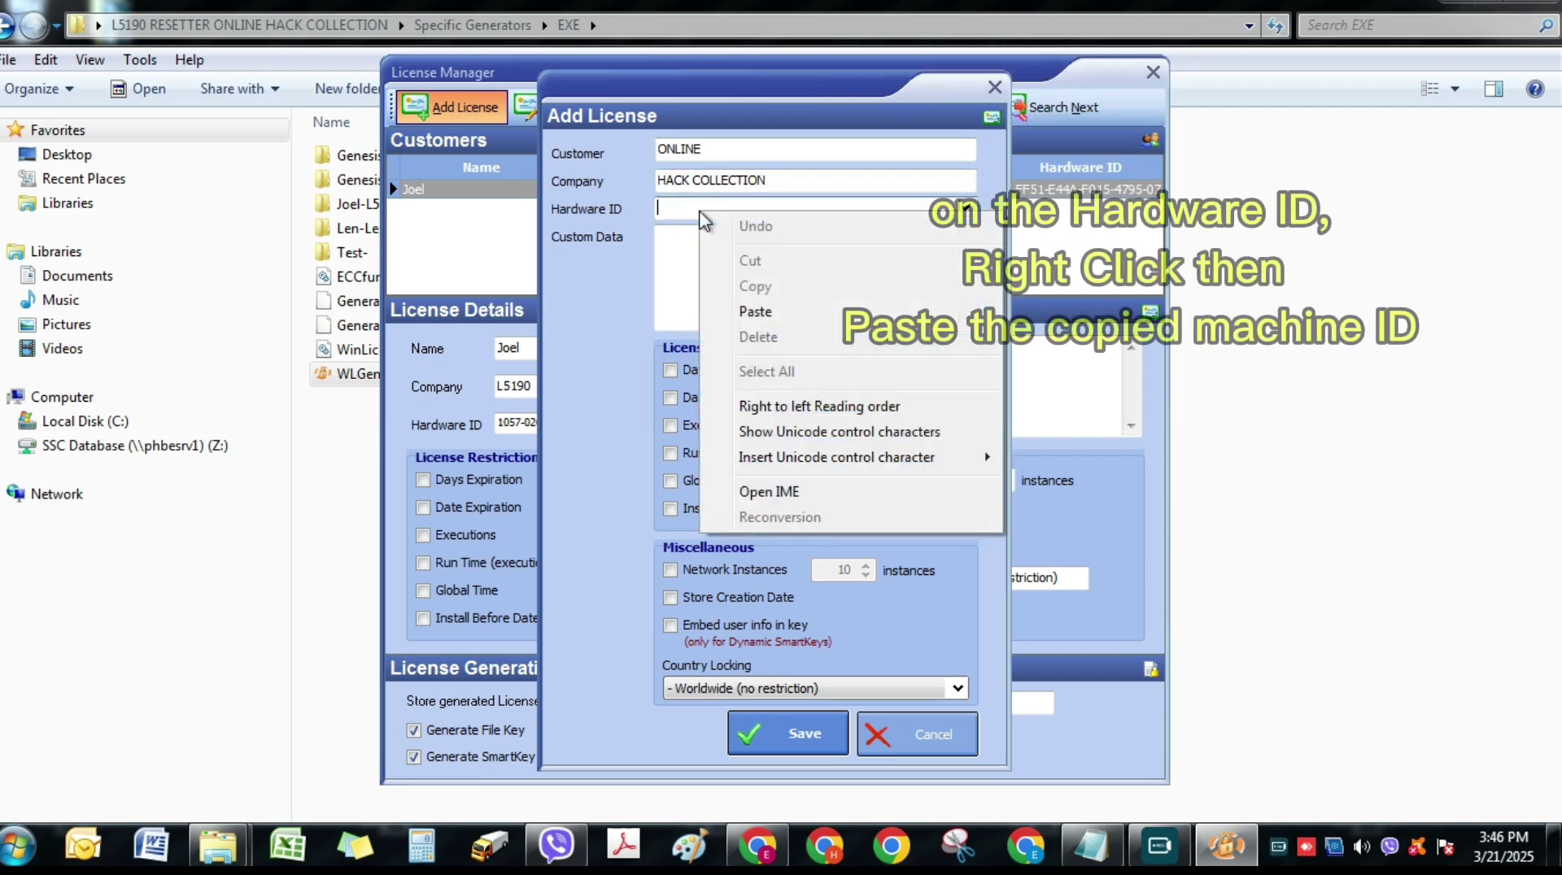
{"action": "left_click", "coordinate": [767, 314]}
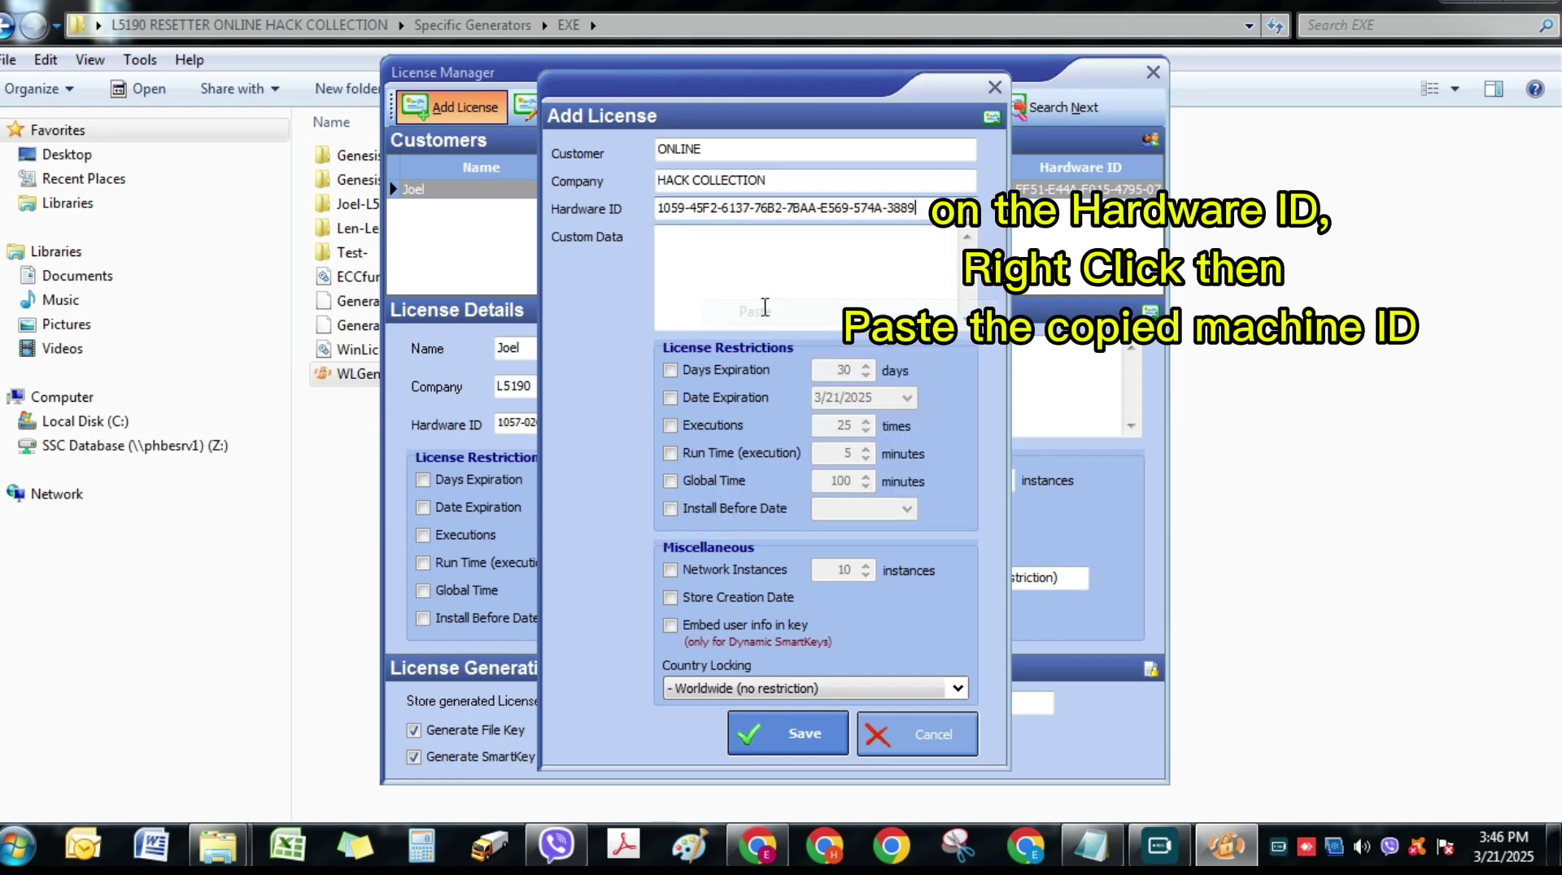
{"action": "left_click", "coordinate": [756, 736]}
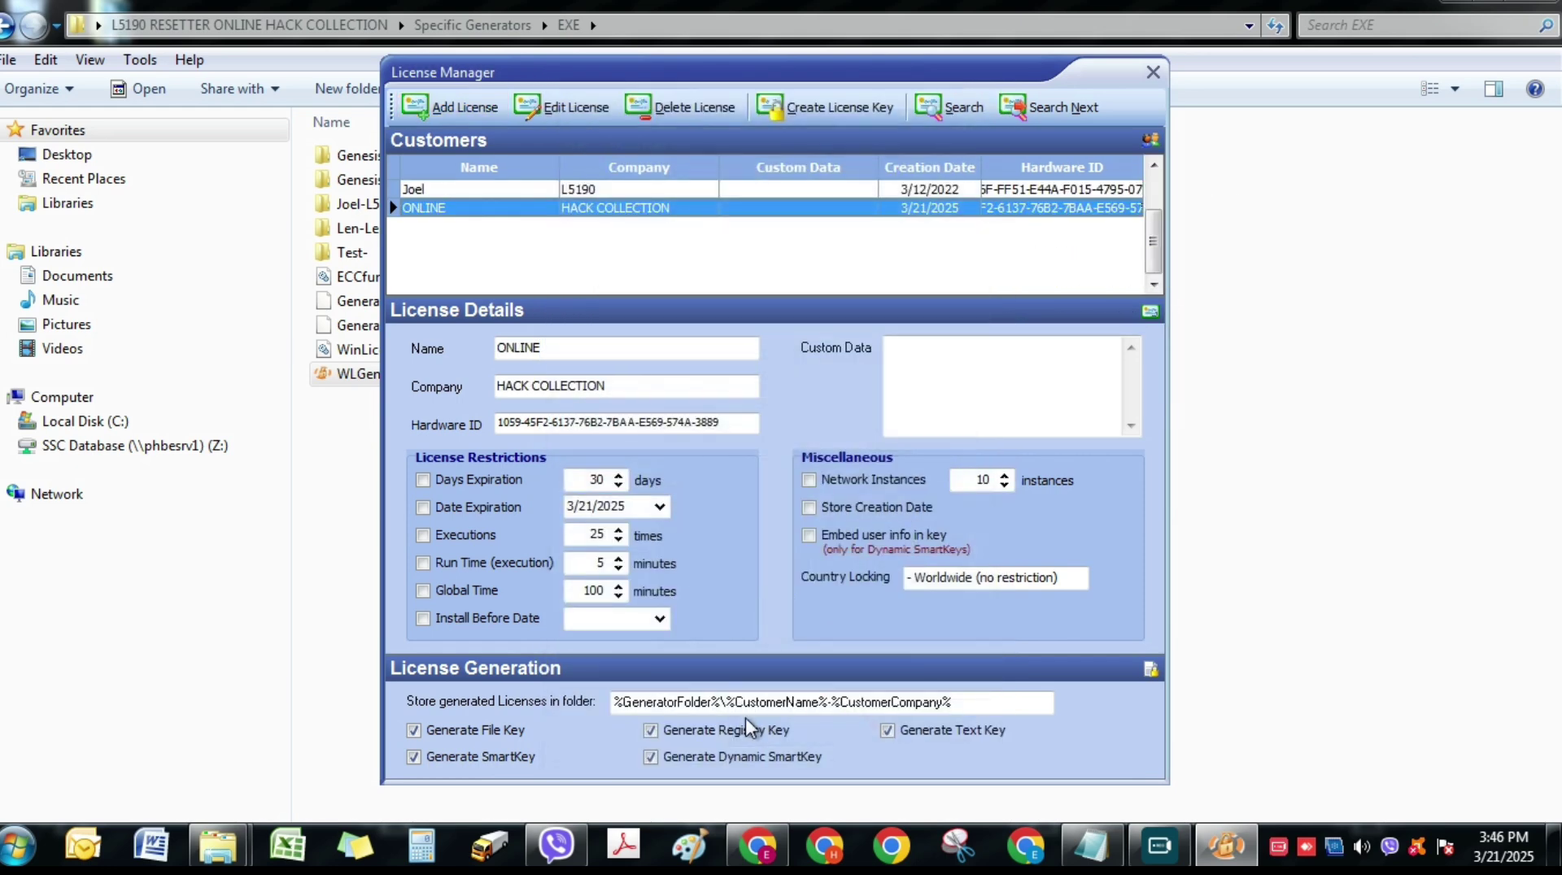
{"action": "left_click", "coordinate": [822, 105]}
{"action": "left_click", "coordinate": [967, 509]}
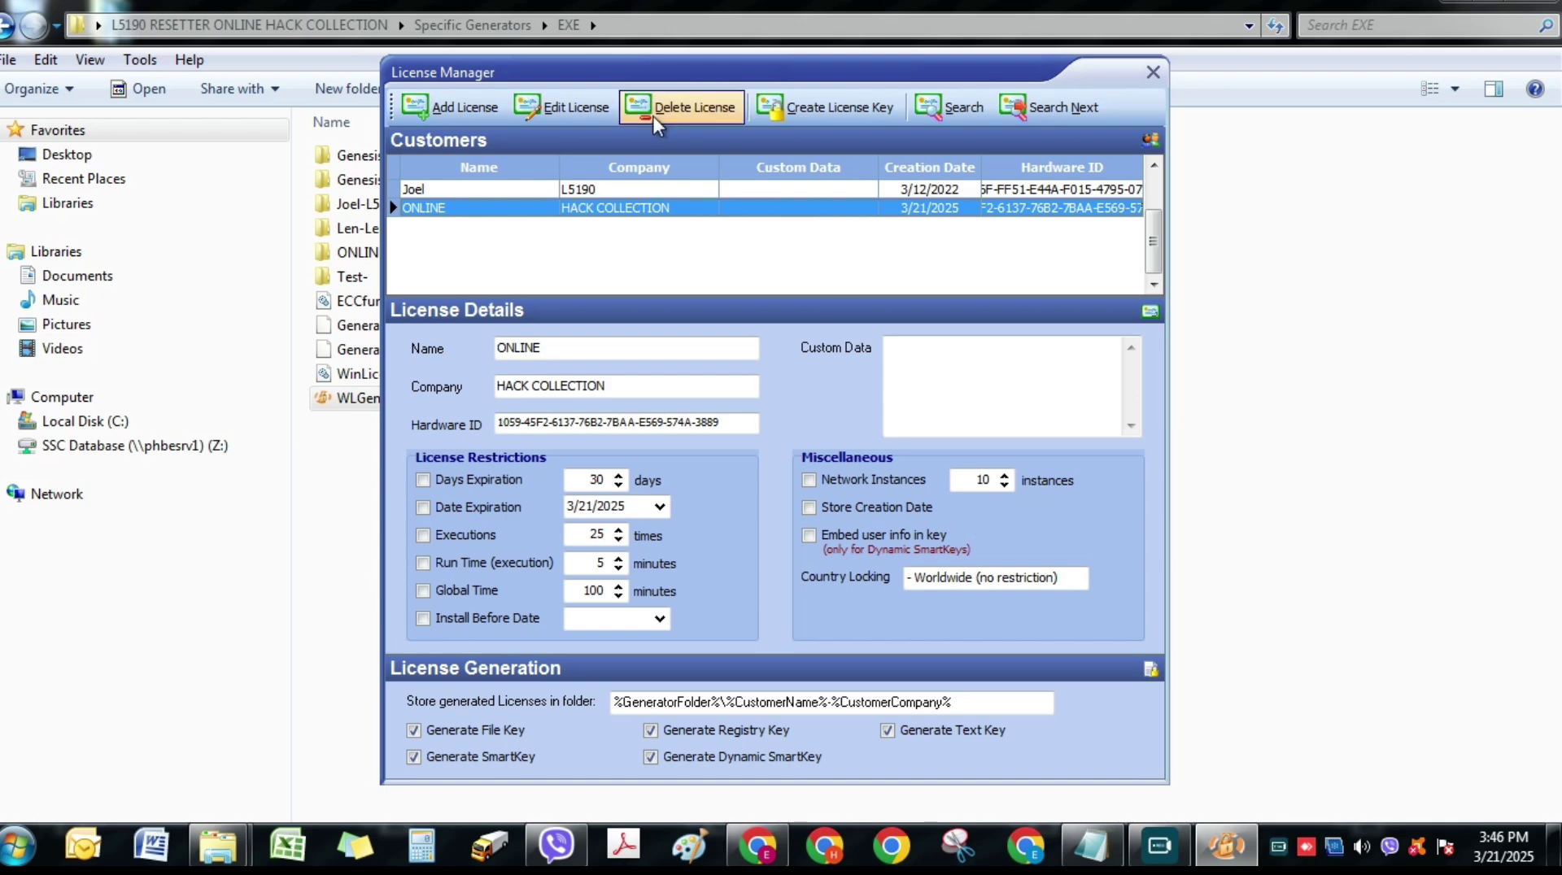
- Close the key generator, open ONLINE-HACK COLLECTION, and copy its five license files
{"action": "left_click", "coordinate": [1153, 73]}
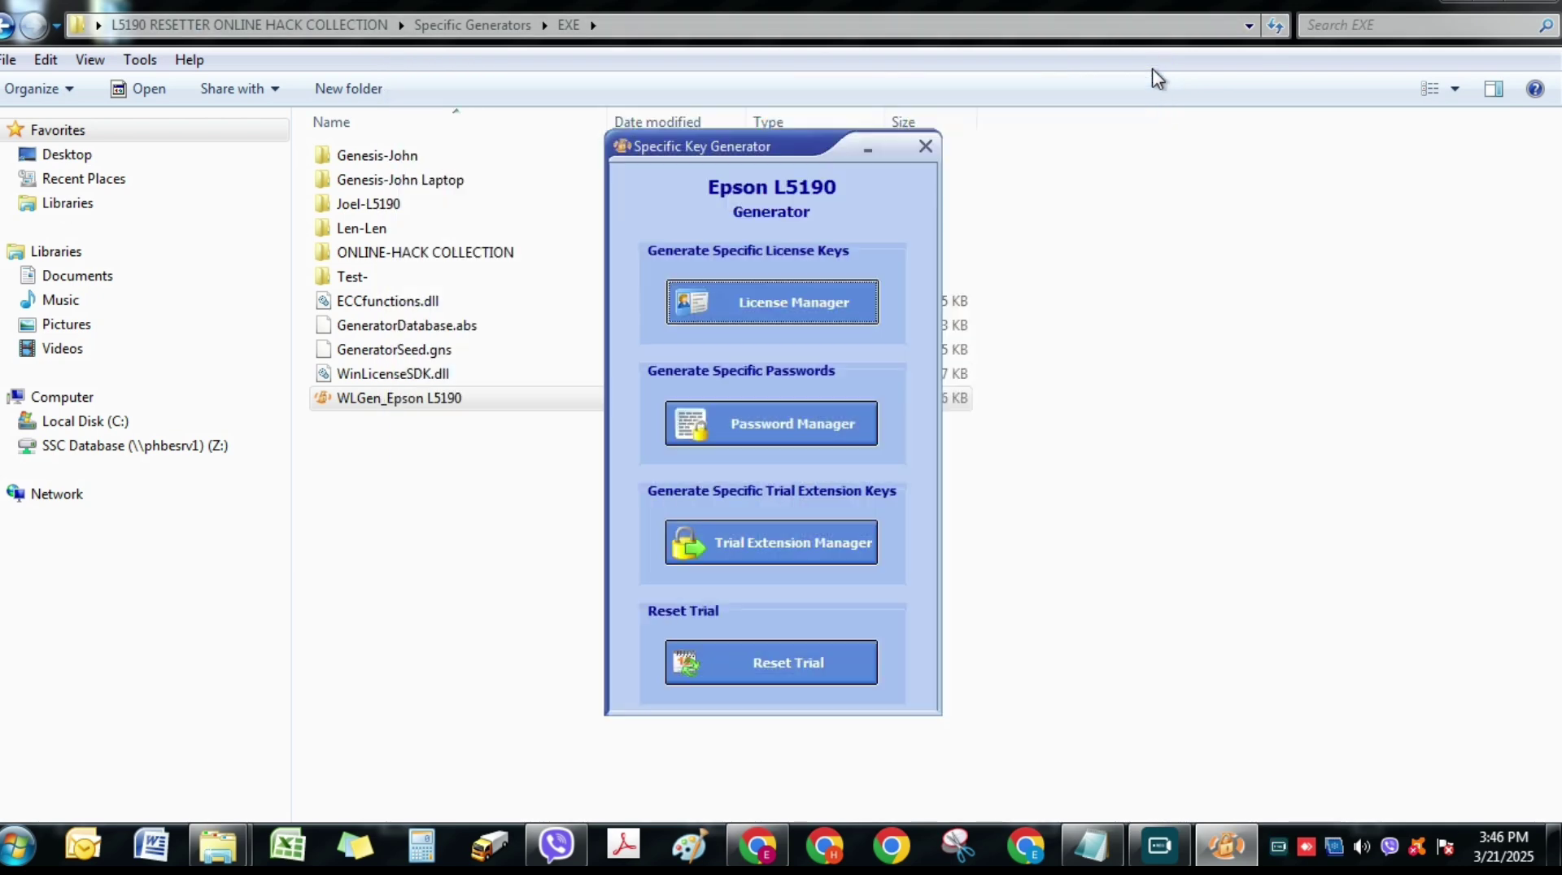
{"action": "left_click", "coordinate": [927, 147]}
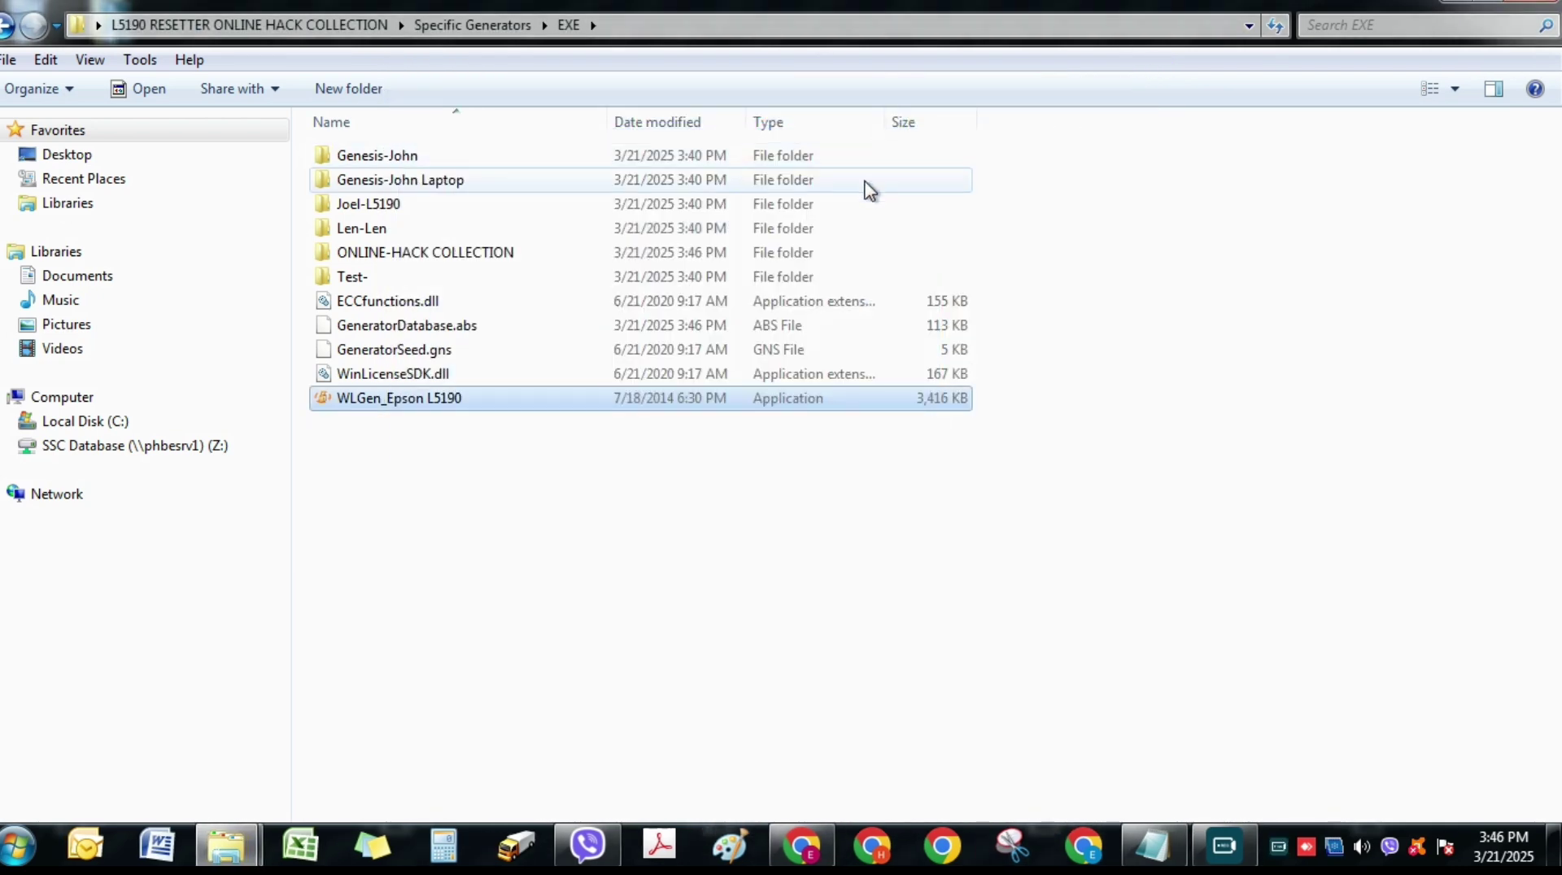
{"action": "left_click", "coordinate": [395, 252]}
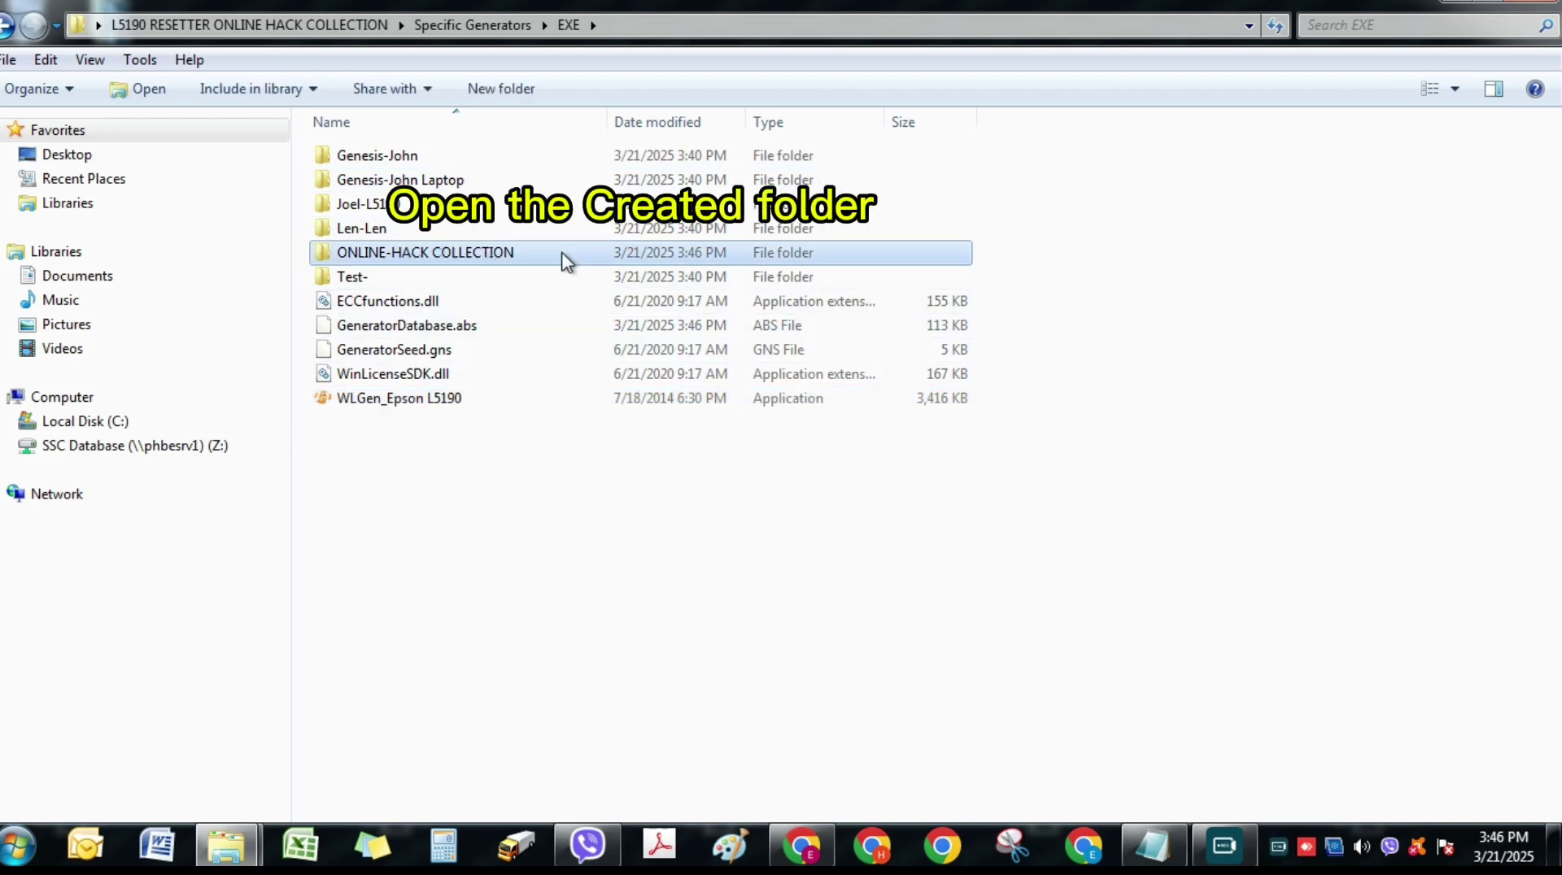
{"action": "double_click", "coordinate": [587, 254]}
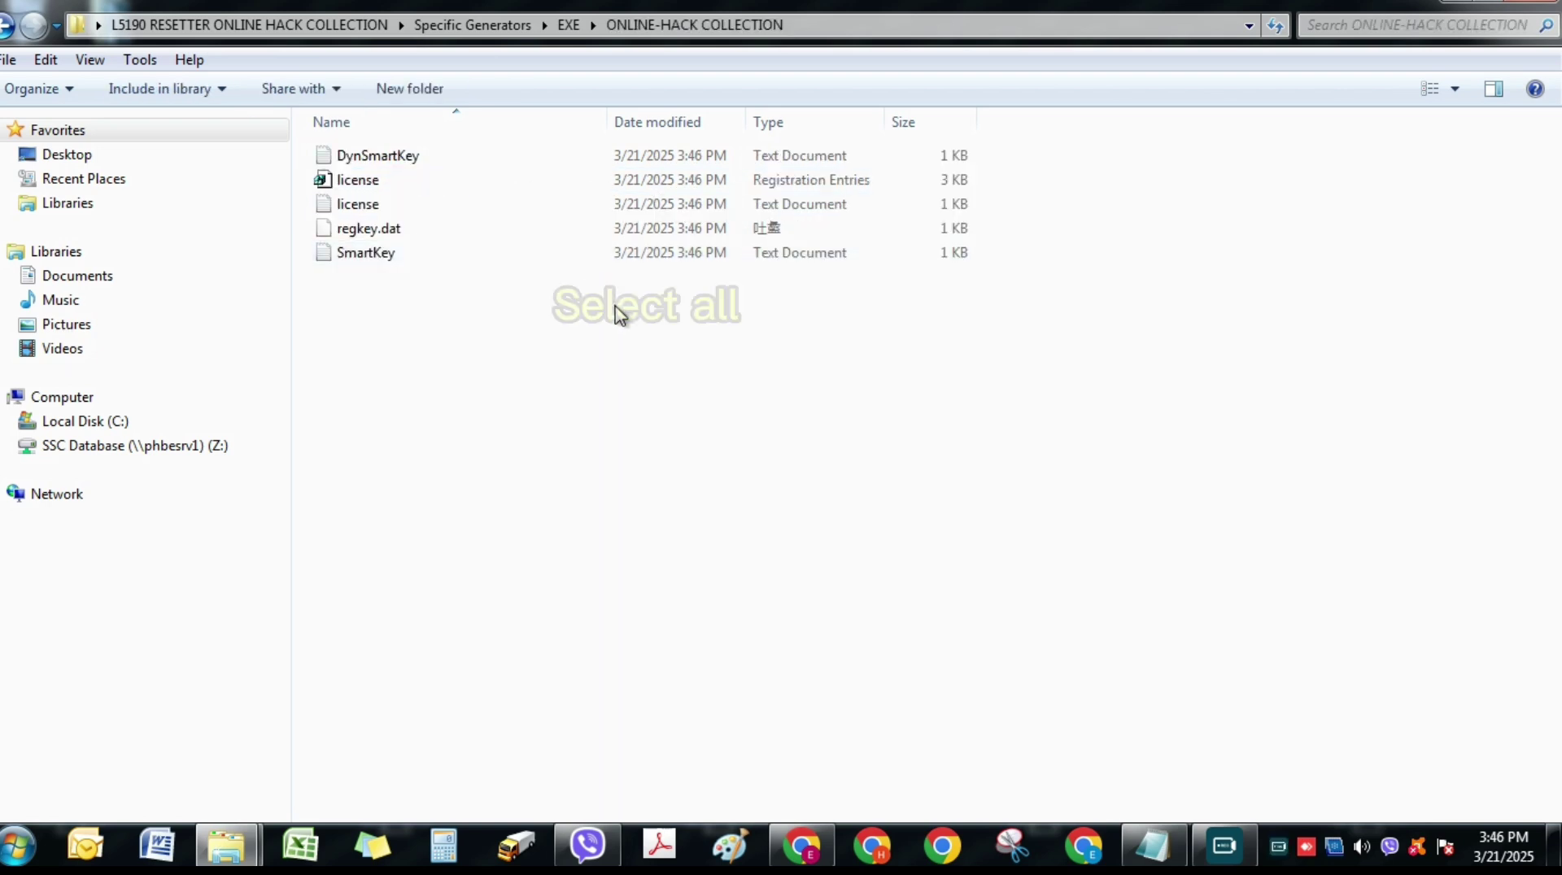
{"action": "left_click_drag", "start_coordinate": [627, 304], "coordinate": [355, 150]}
{"action": "right_click", "coordinate": [500, 157]}
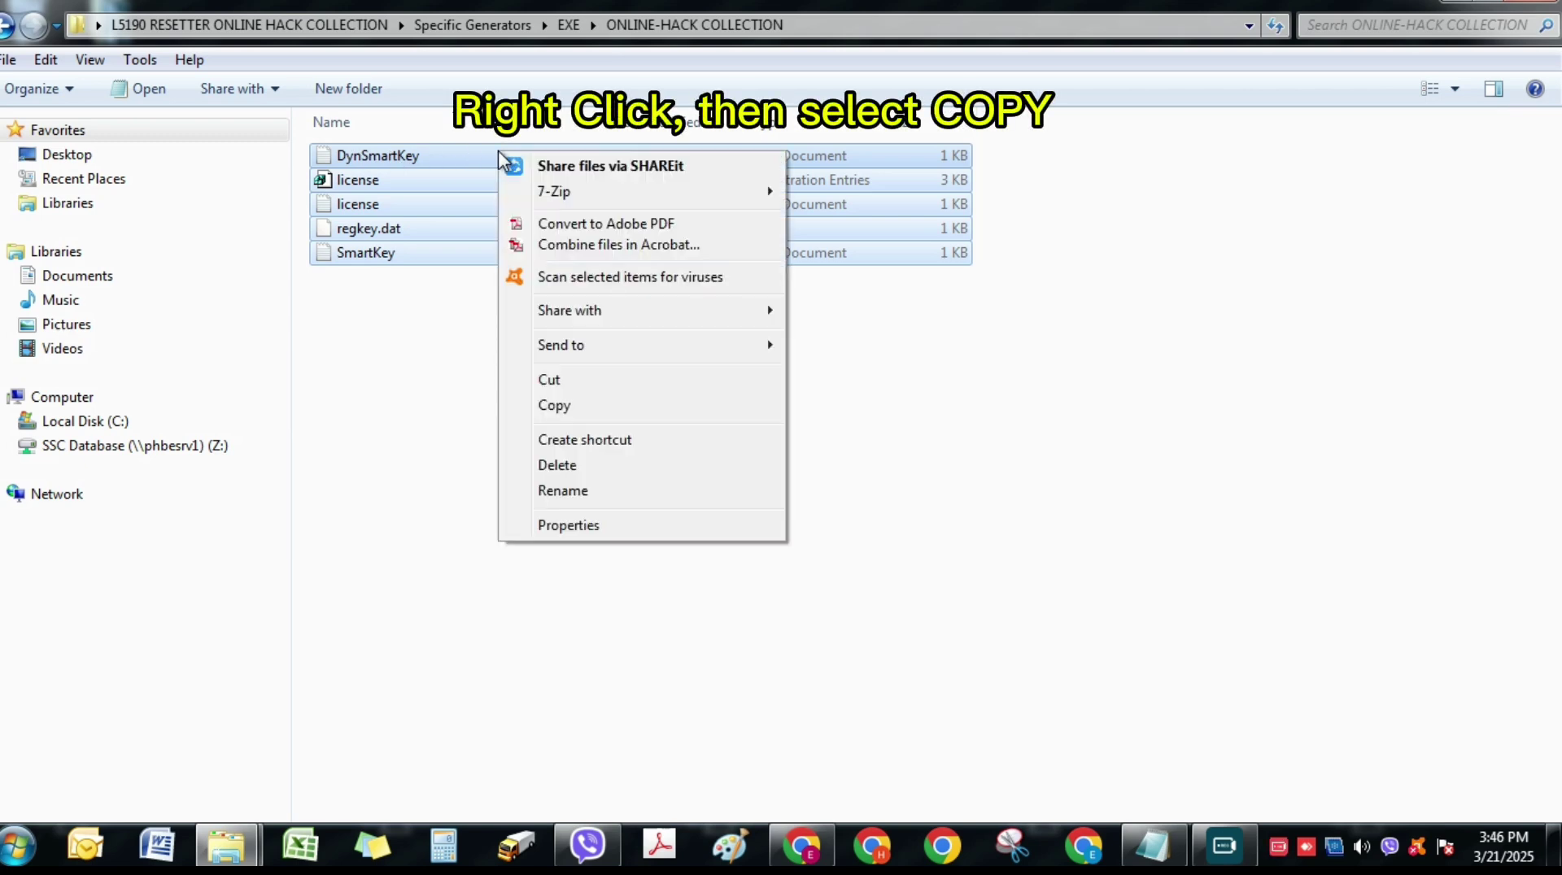
{"action": "left_click", "coordinate": [574, 414]}
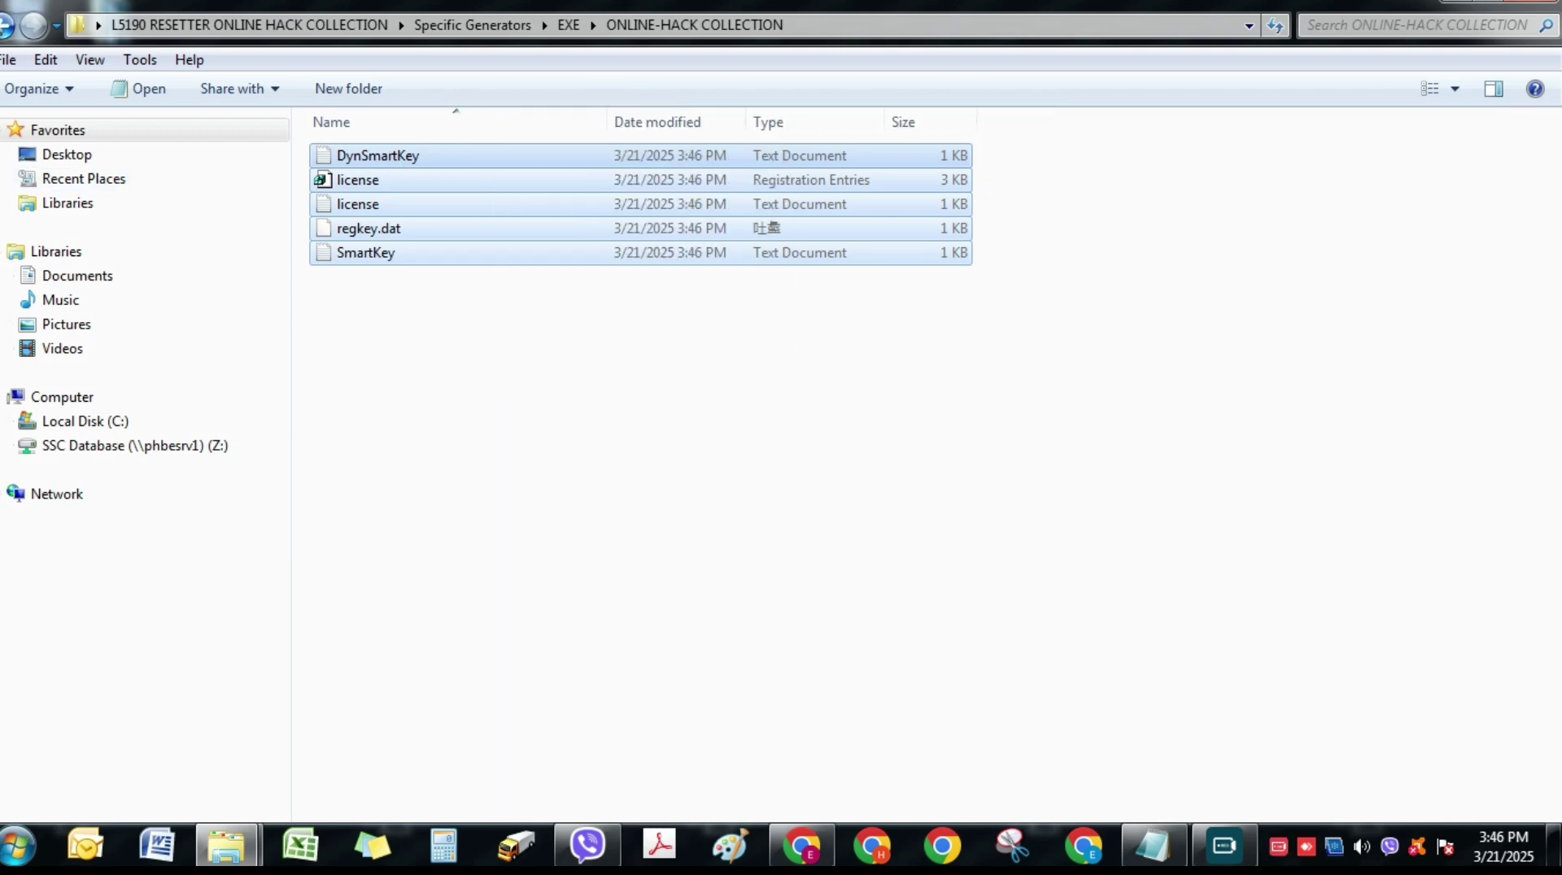
- Paste the five license files into L5190 onePC, replacing all the existing copies
{"action": "left_click", "coordinate": [2, 25]}
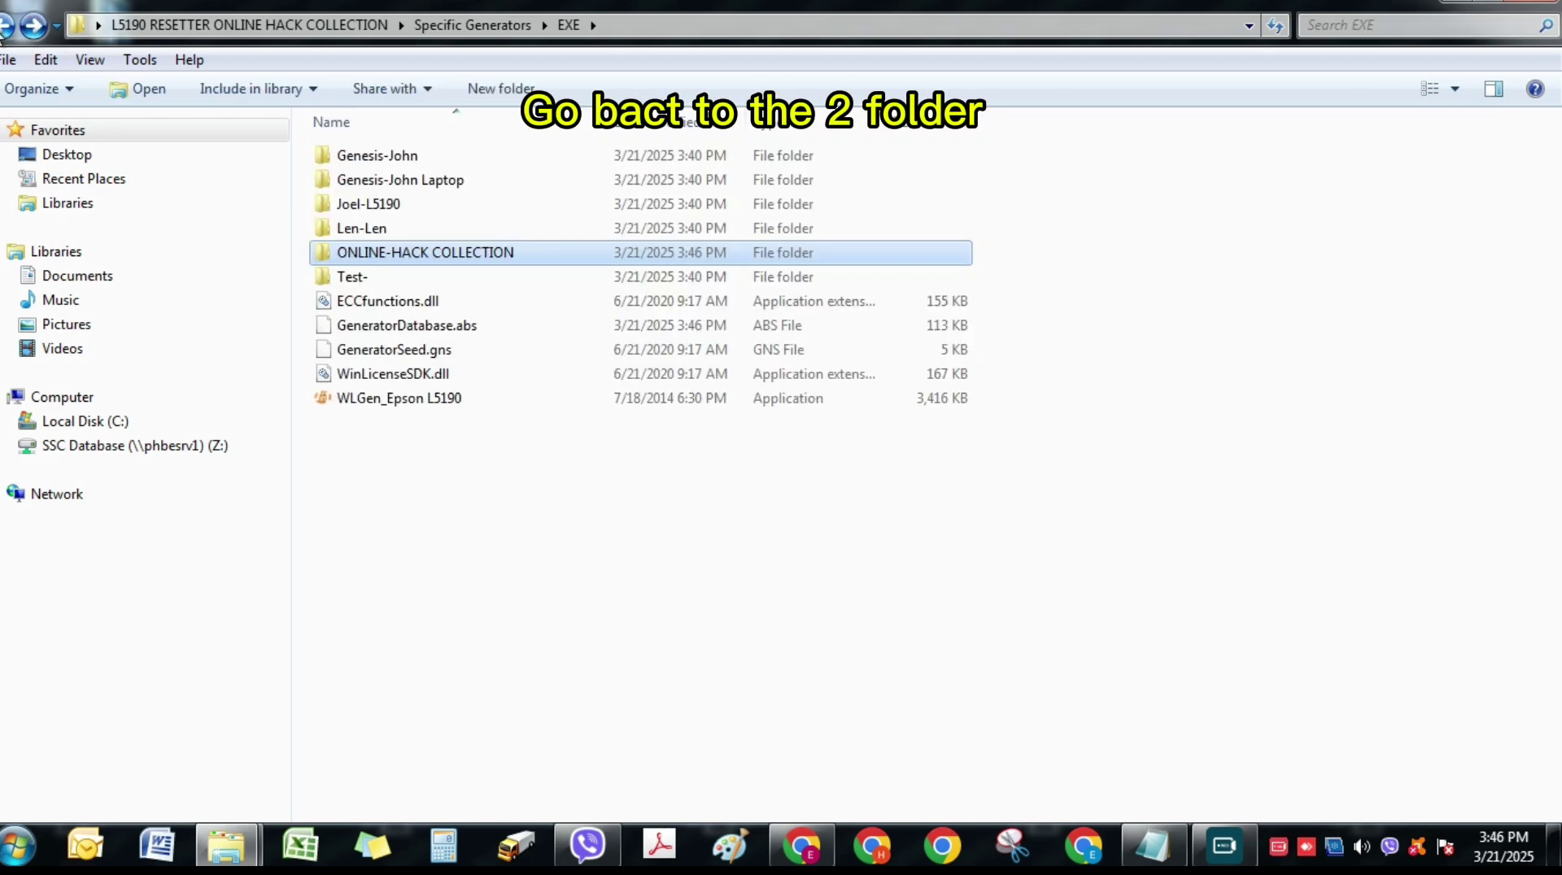
{"action": "left_click", "coordinate": [2, 25]}
{"action": "left_click", "coordinate": [2, 25]}
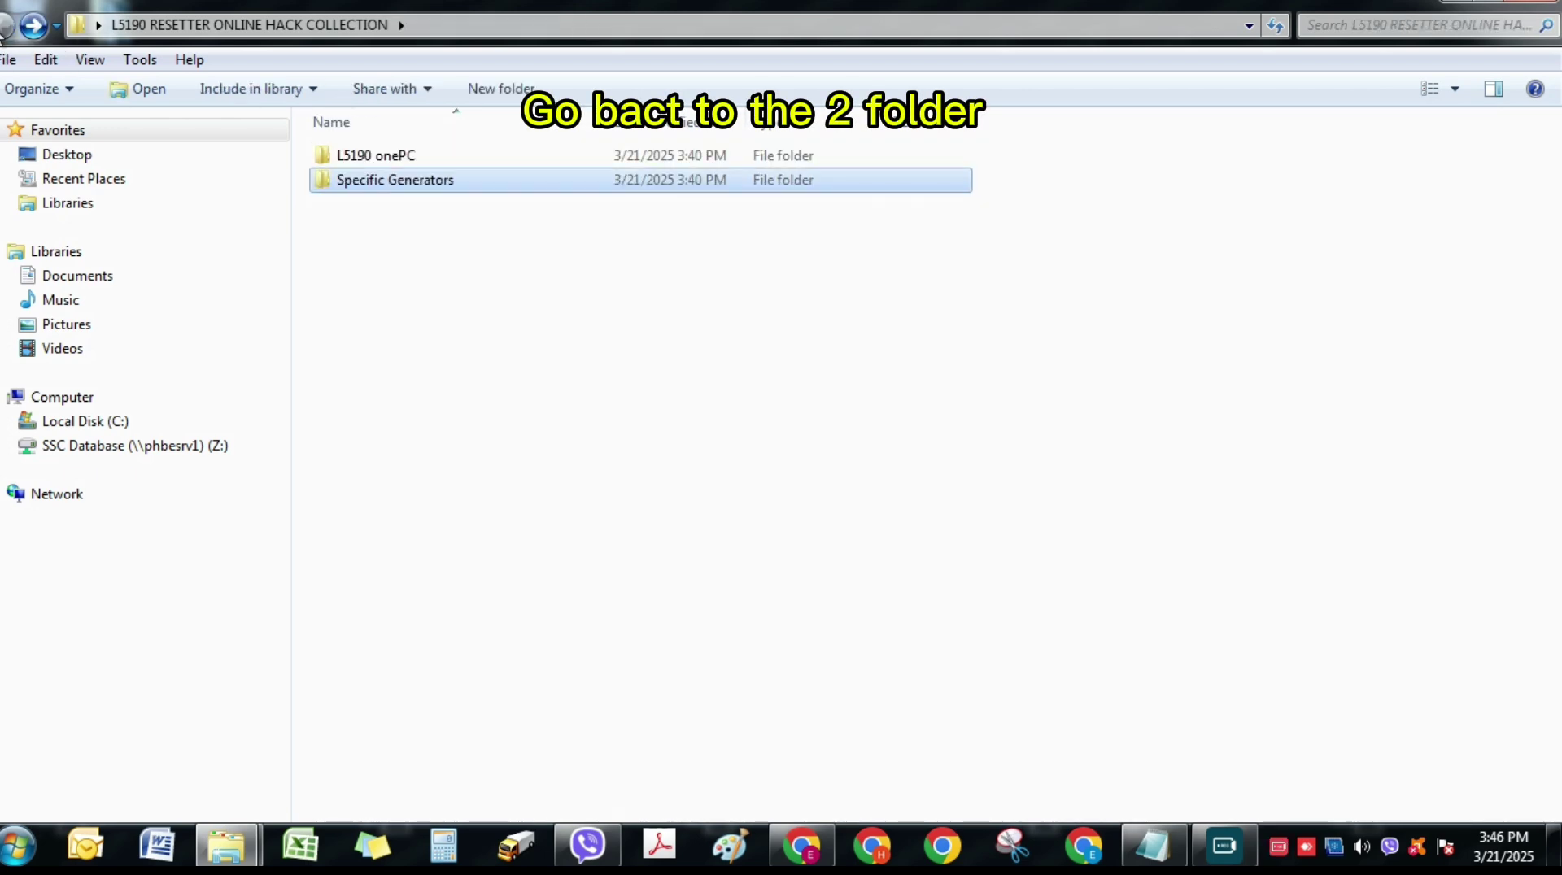
{"action": "double_click", "coordinate": [540, 156]}
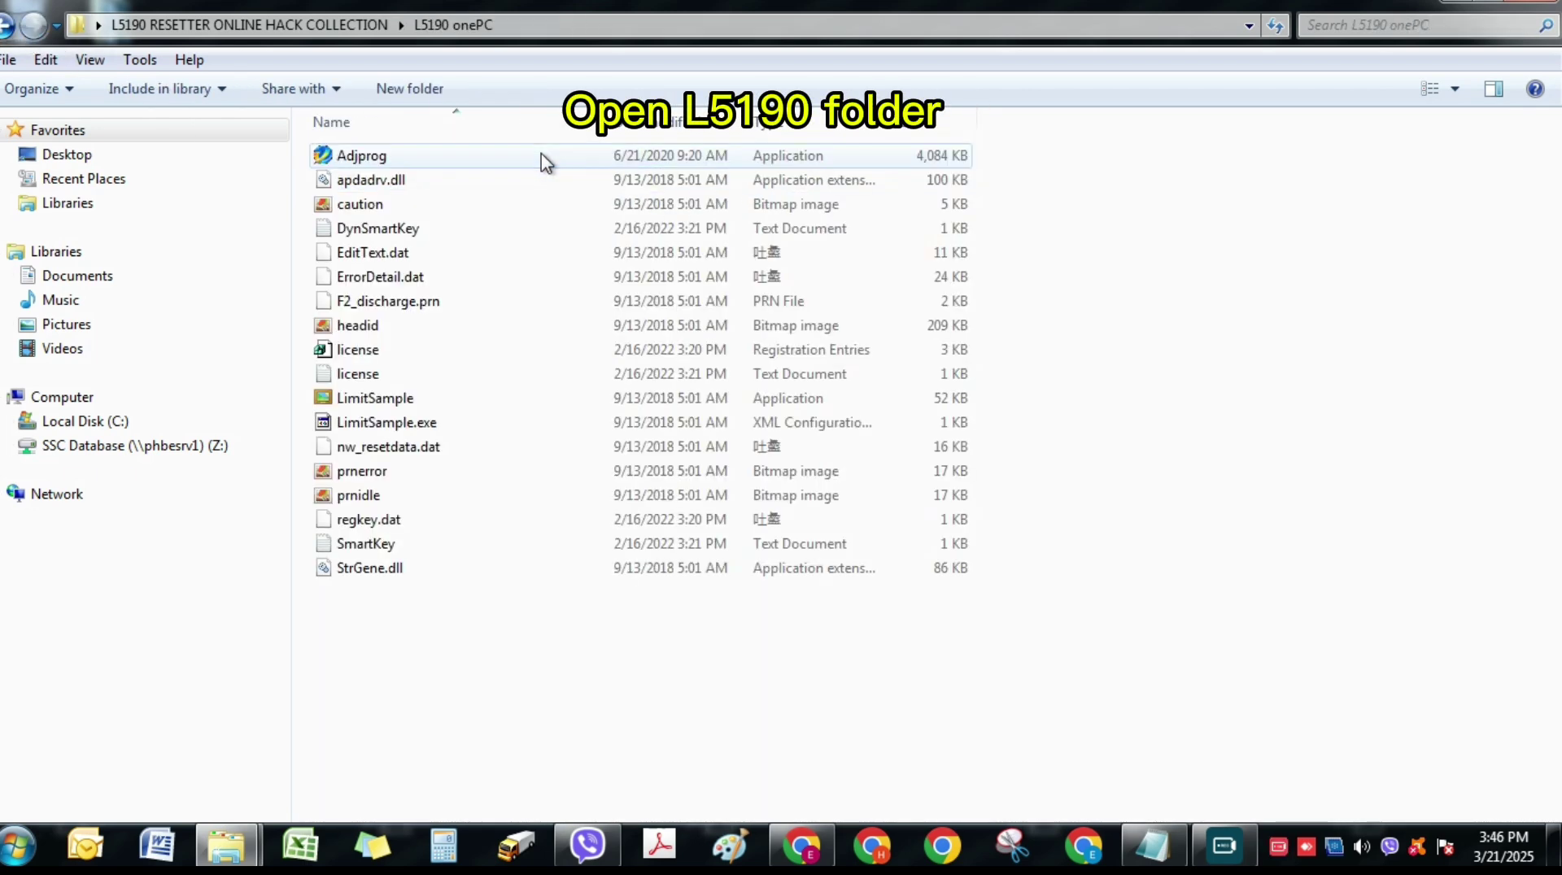
{"action": "right_click", "coordinate": [579, 278]}
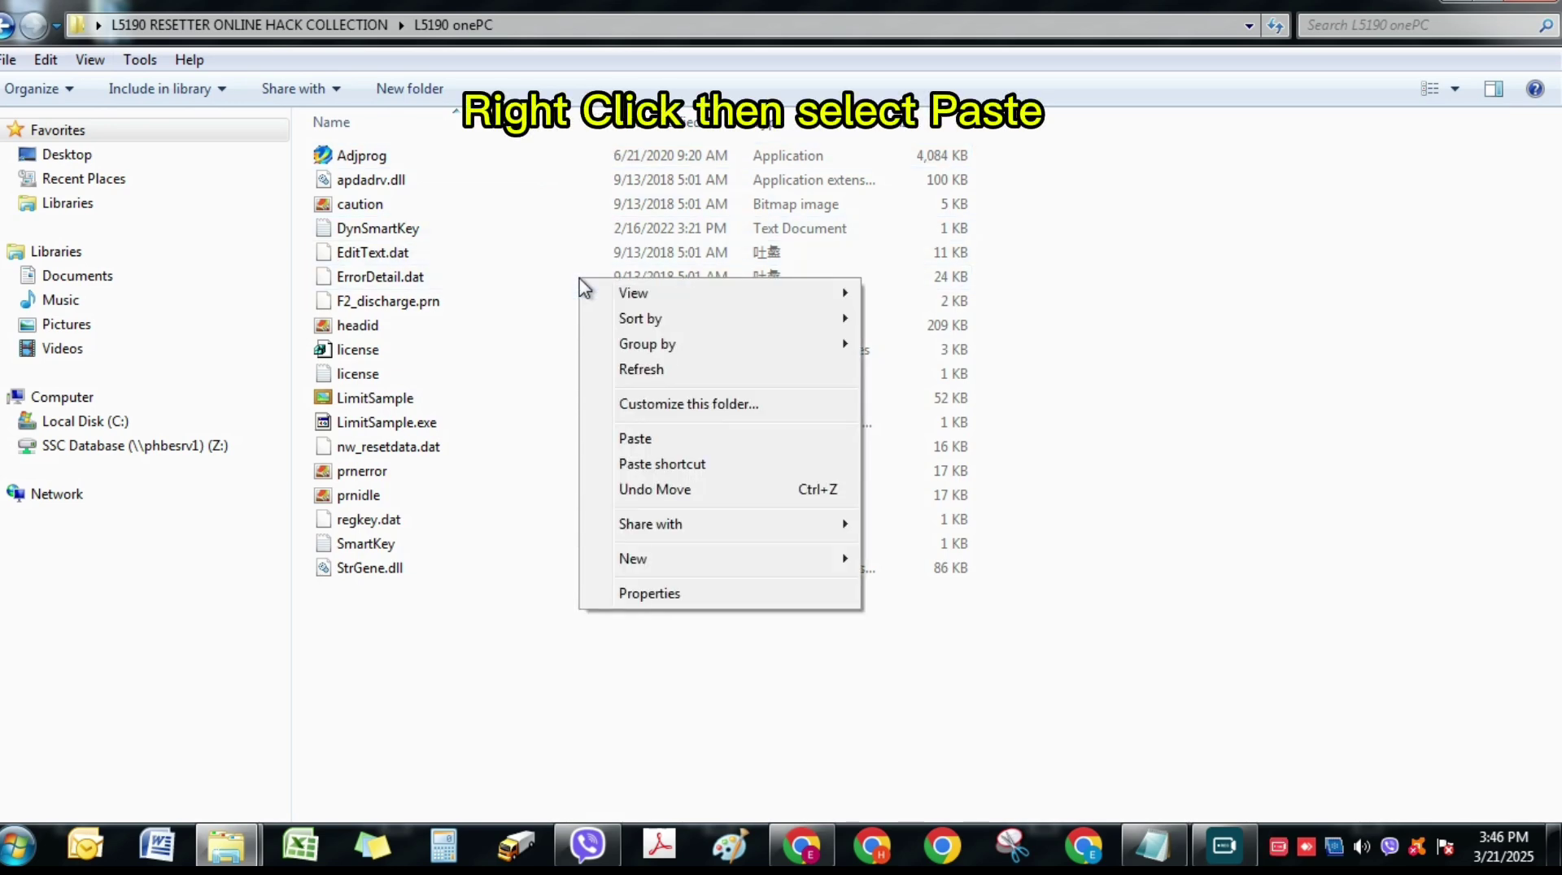
{"action": "left_click", "coordinate": [639, 438]}
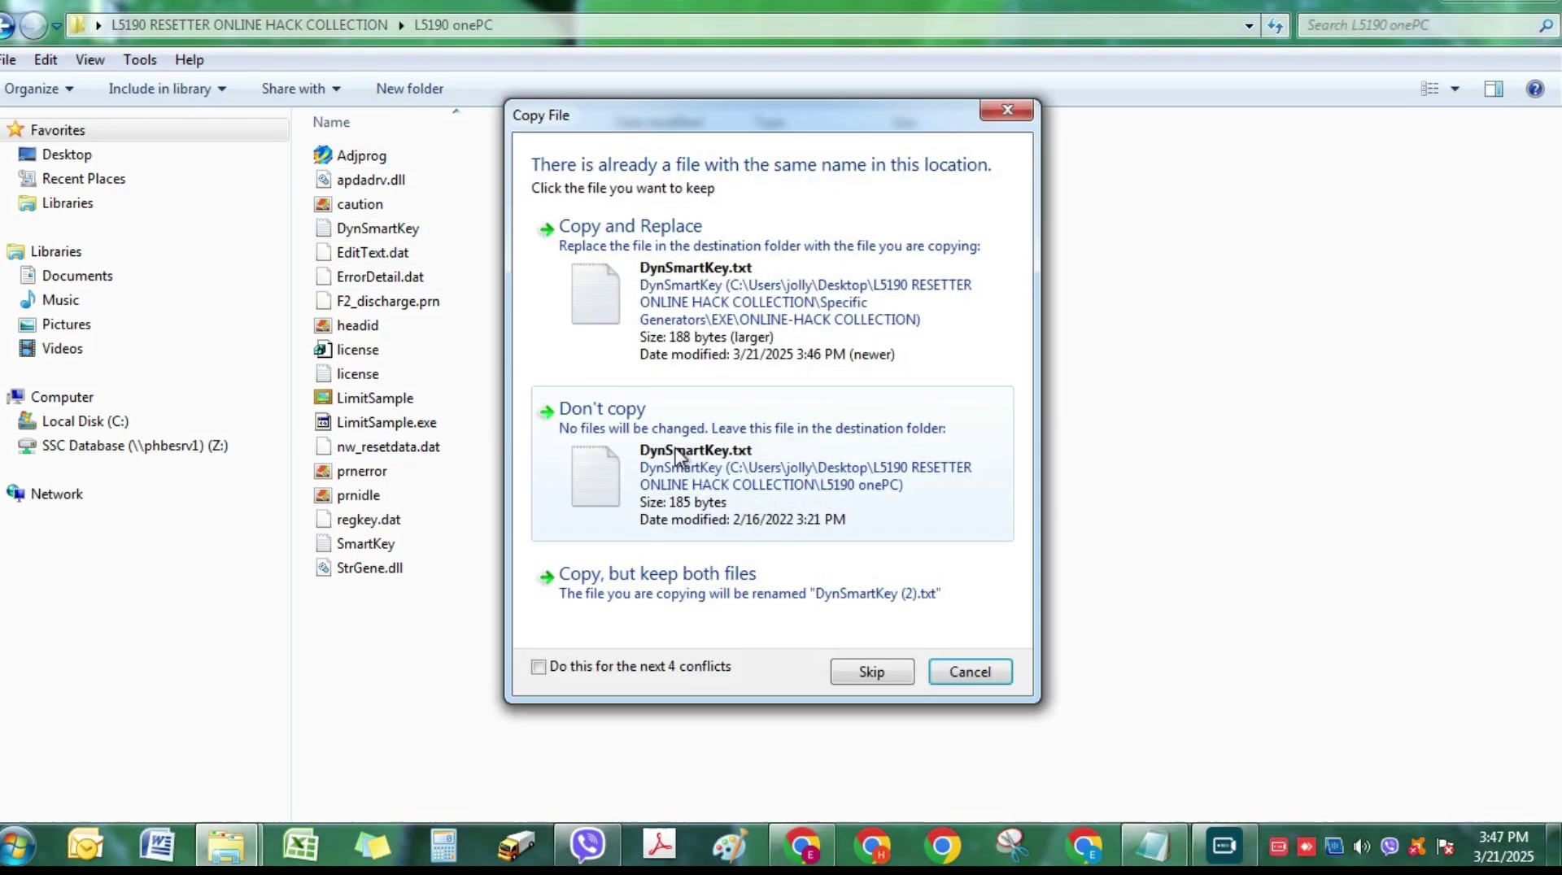
{"action": "left_click", "coordinate": [579, 667]}
{"action": "left_click", "coordinate": [569, 232]}
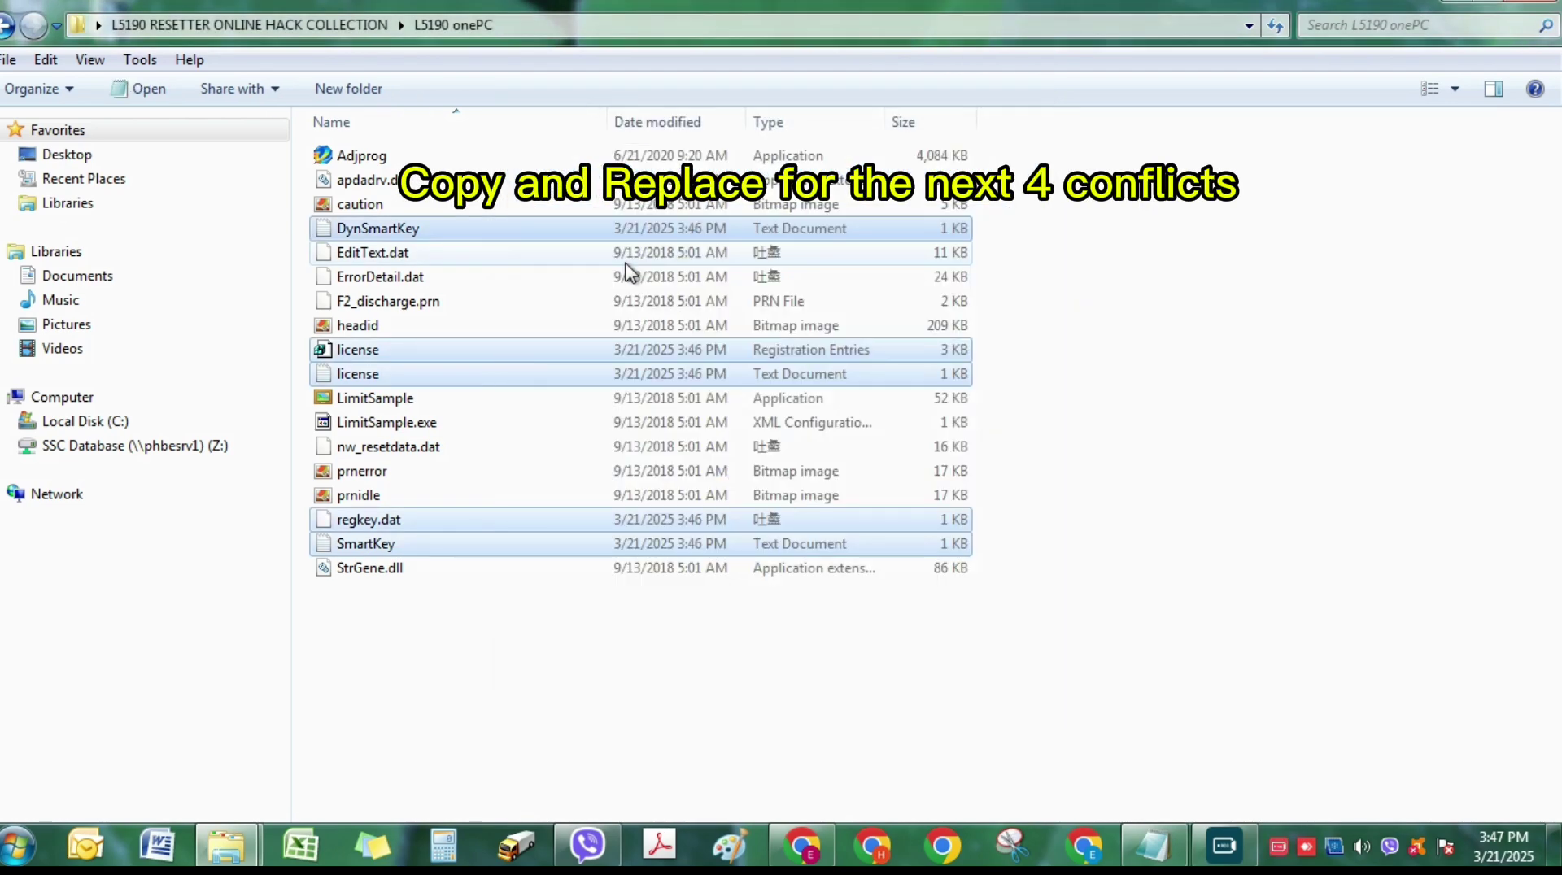
- Relaunch Adjprog, set the L5190 port to Auto selection, and open Waste ink pad counter under Particular adjustment mode
{"action": "double_click", "coordinate": [547, 159]}
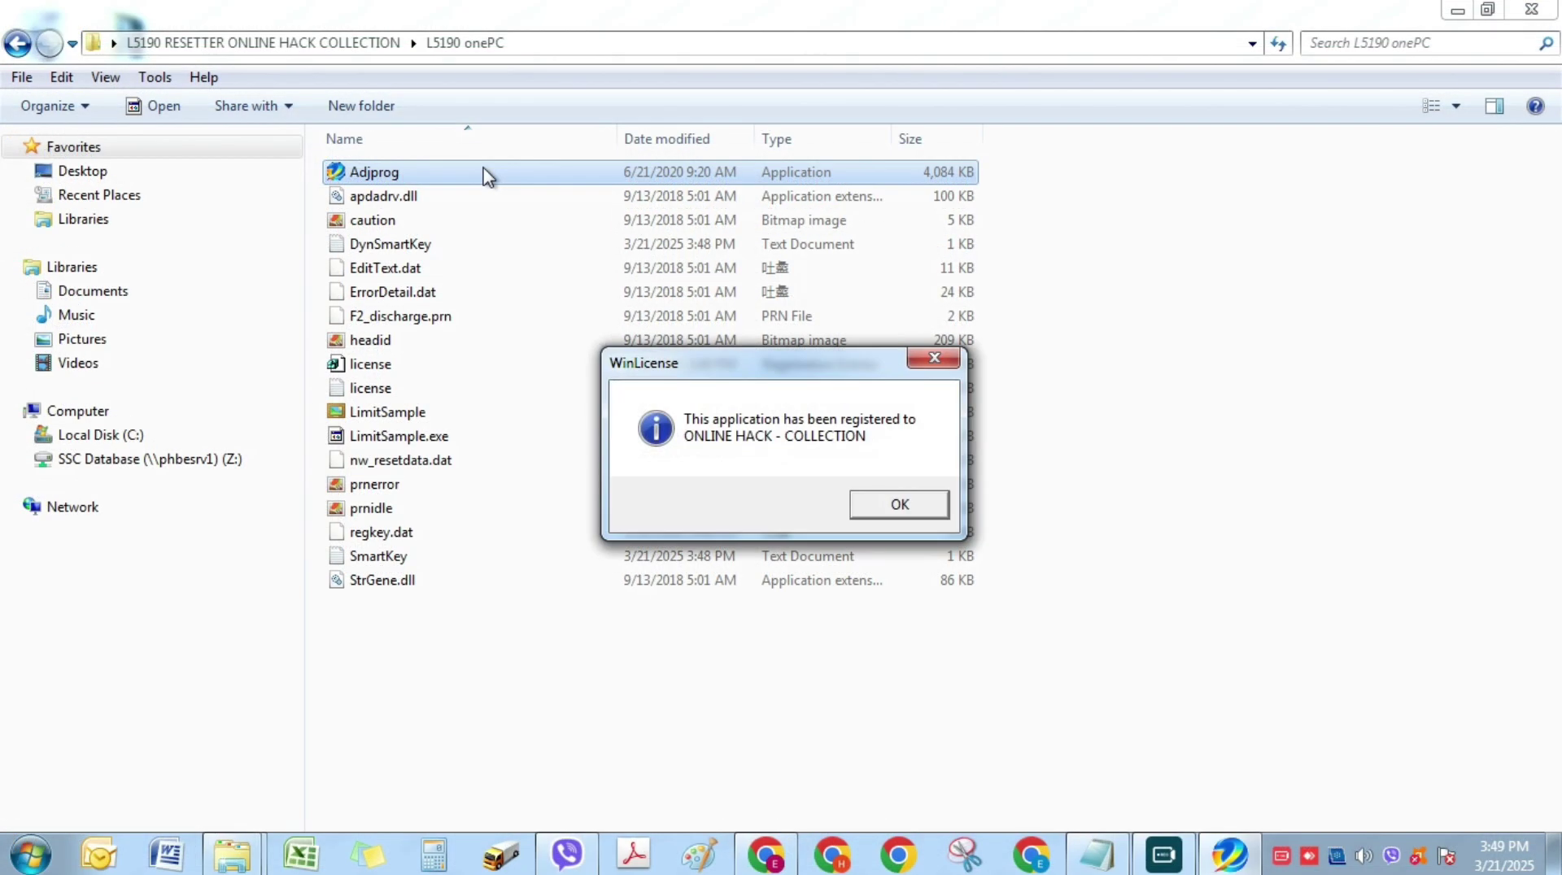
{"action": "left_click", "coordinate": [899, 504]}
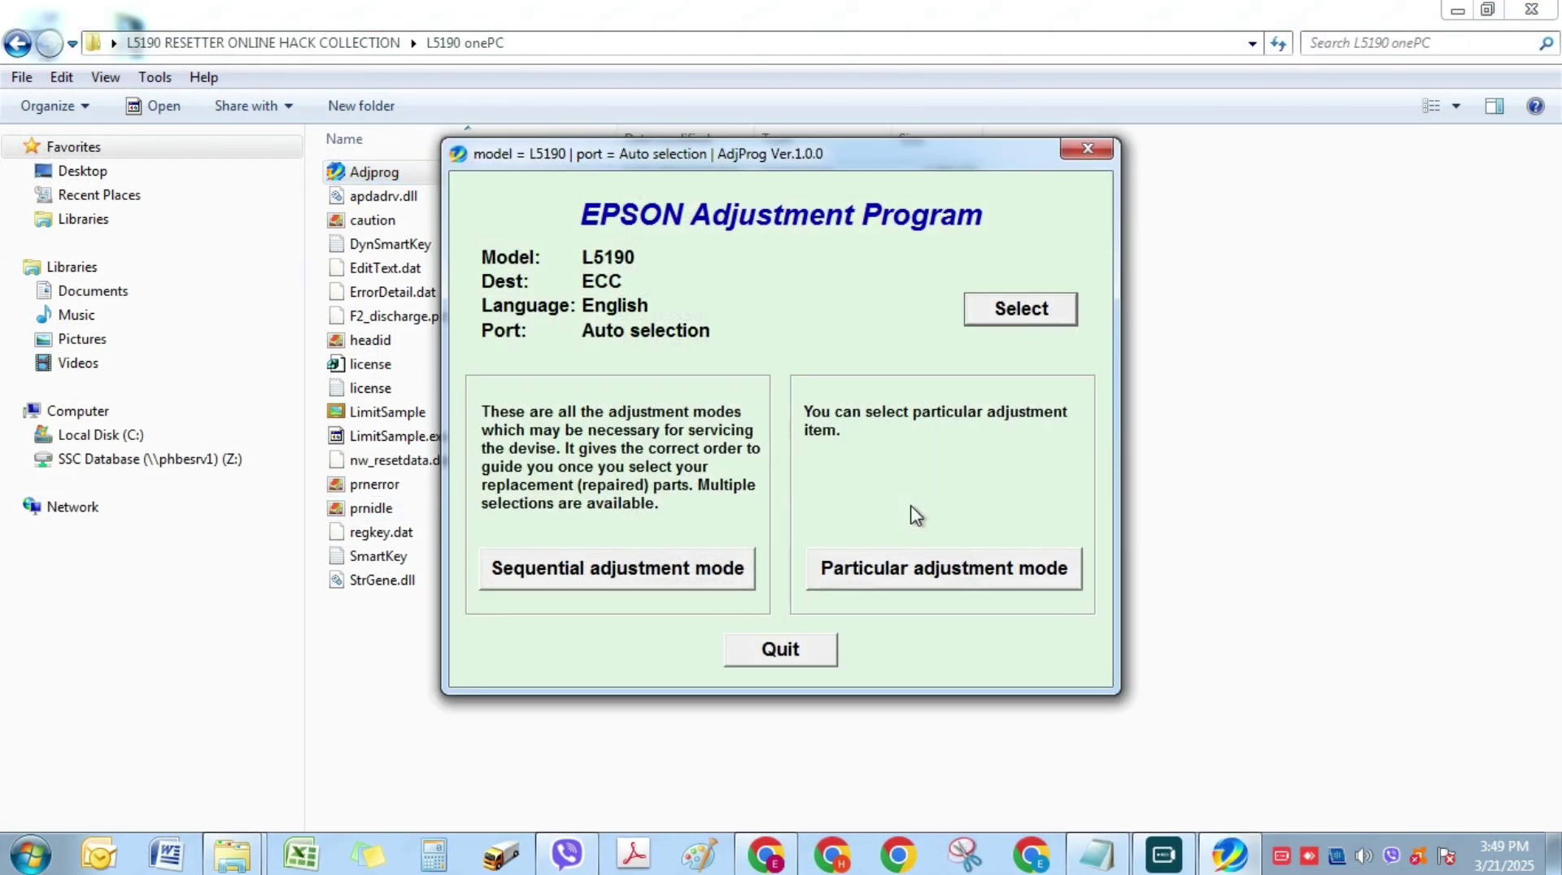
{"action": "left_click", "coordinate": [1062, 314]}
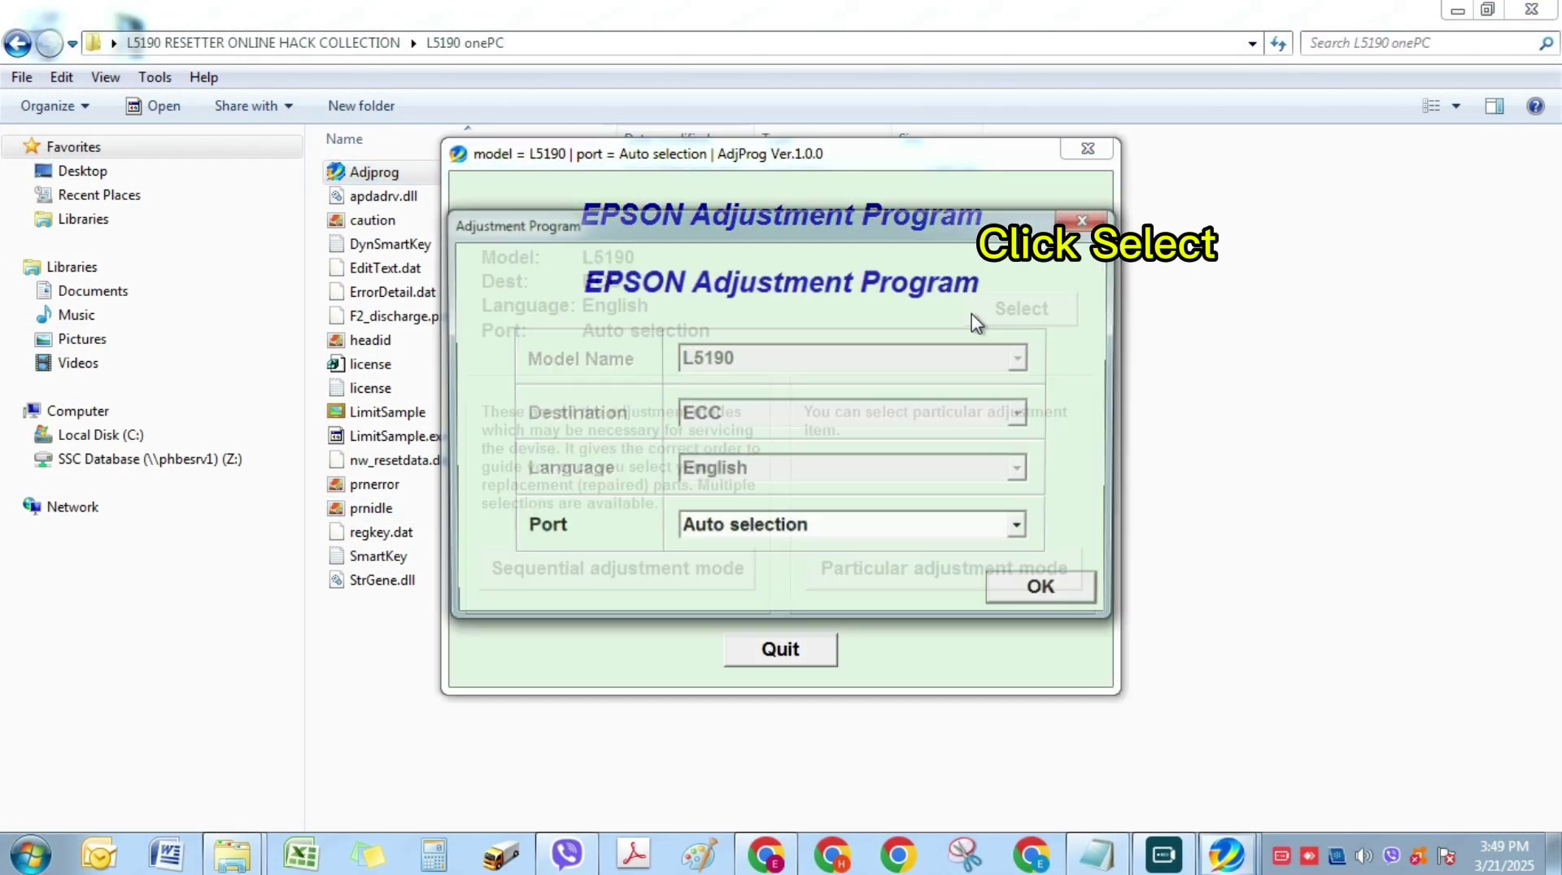
{"action": "left_click", "coordinate": [886, 541]}
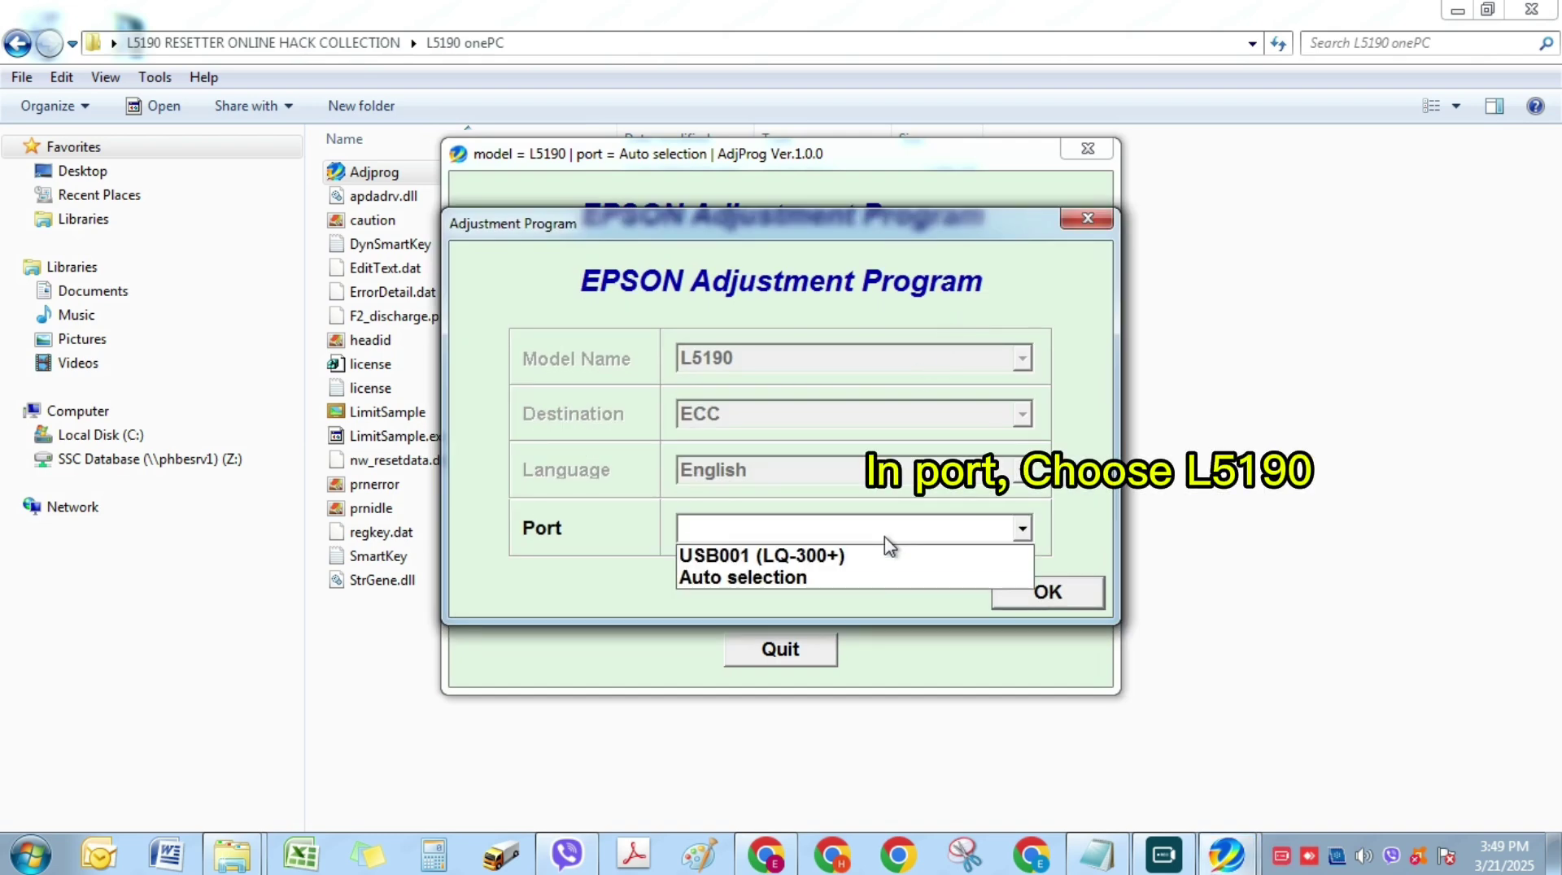
{"action": "left_click", "coordinate": [865, 579]}
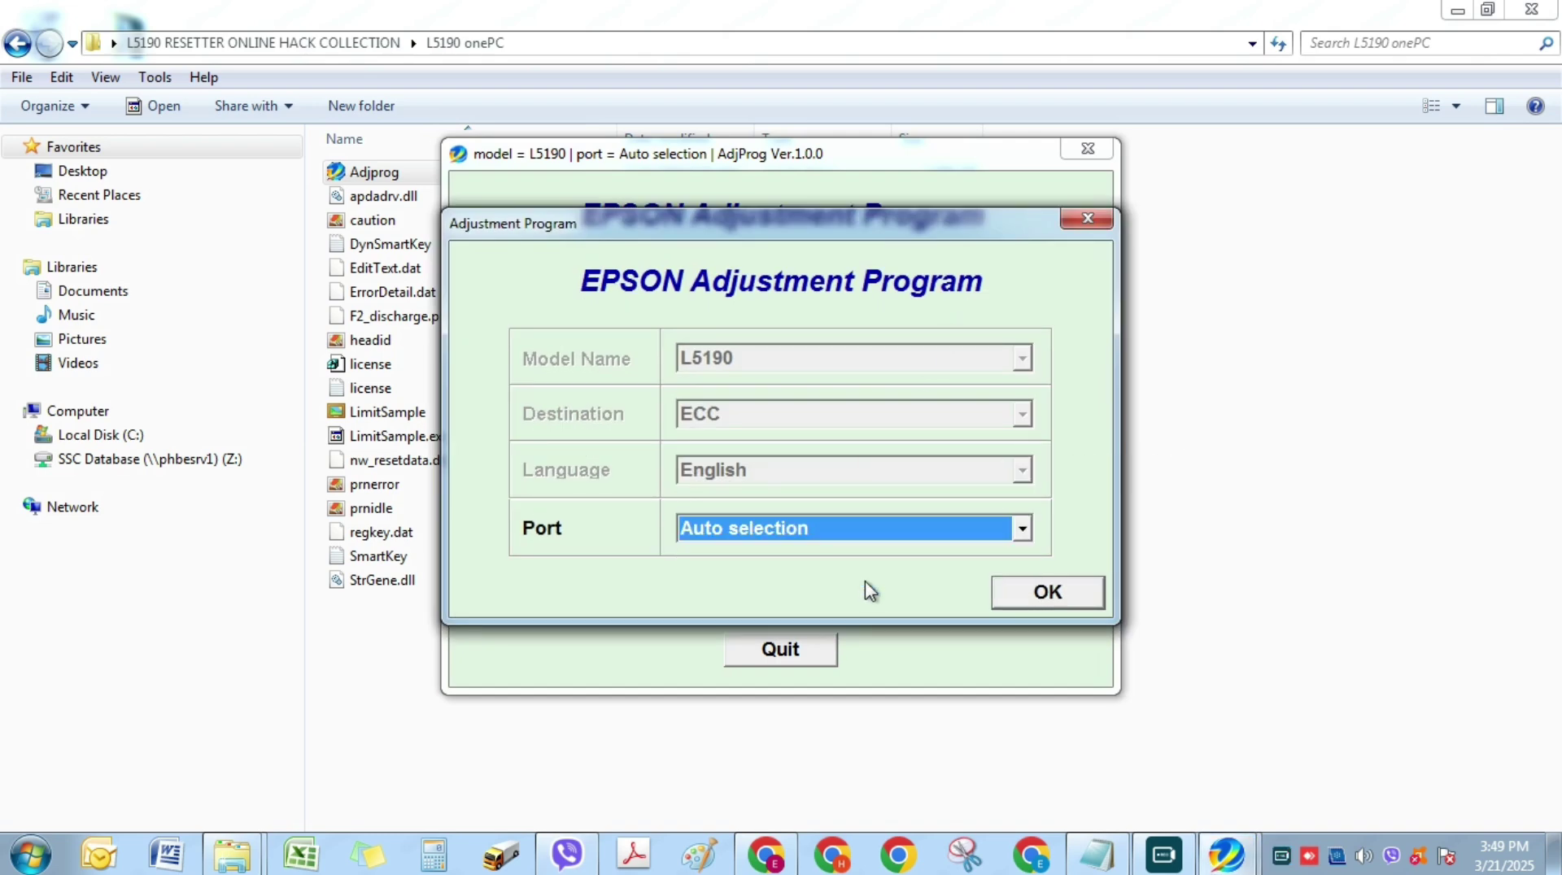
{"action": "left_click", "coordinate": [1058, 600]}
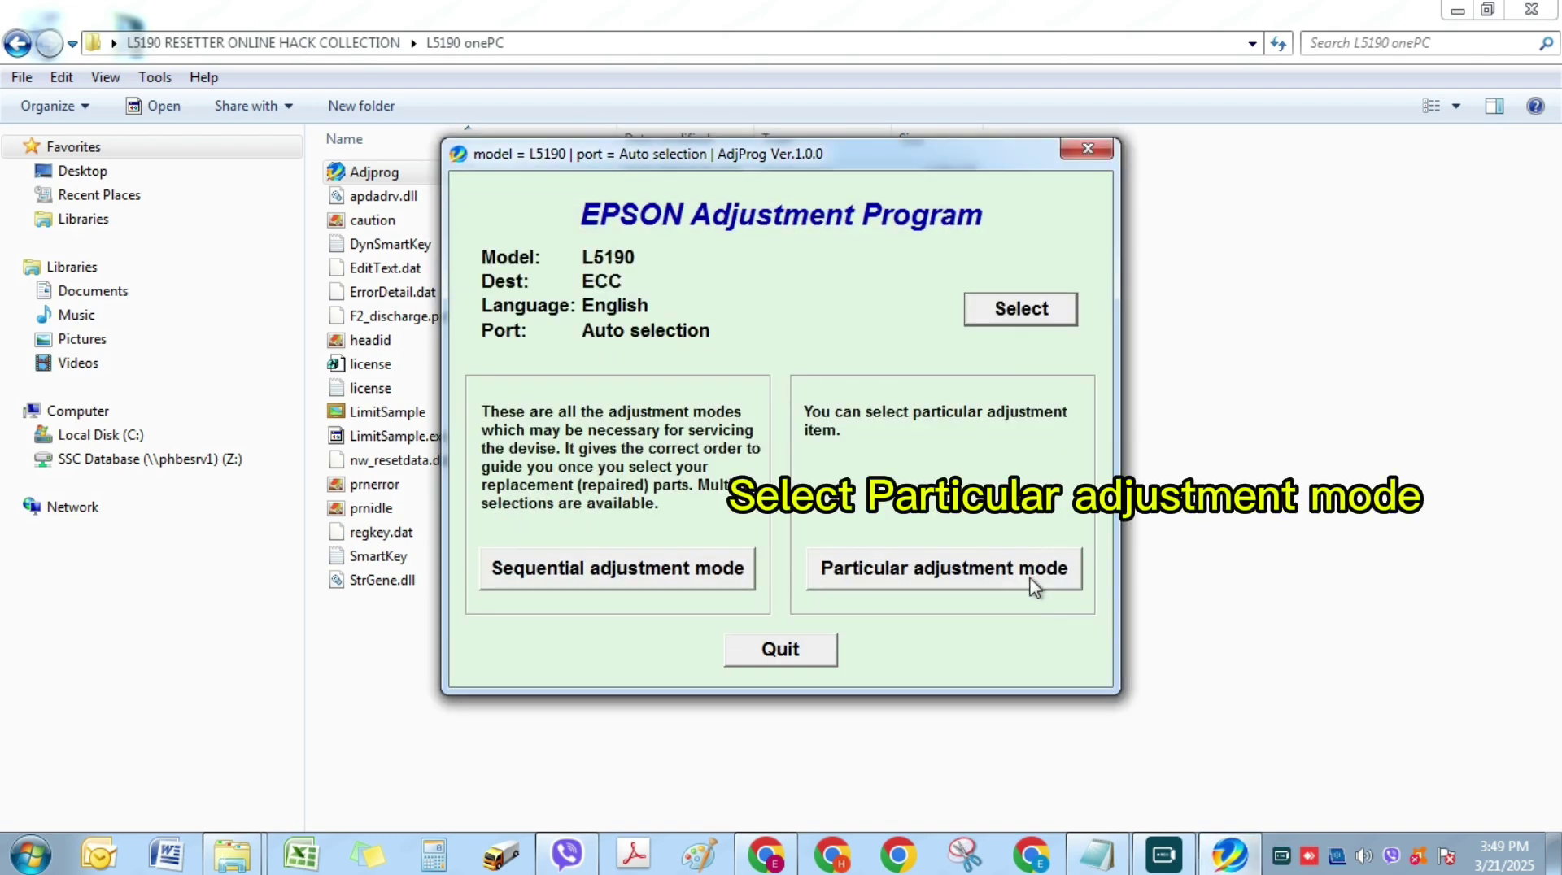
{"action": "left_click", "coordinate": [1030, 582]}
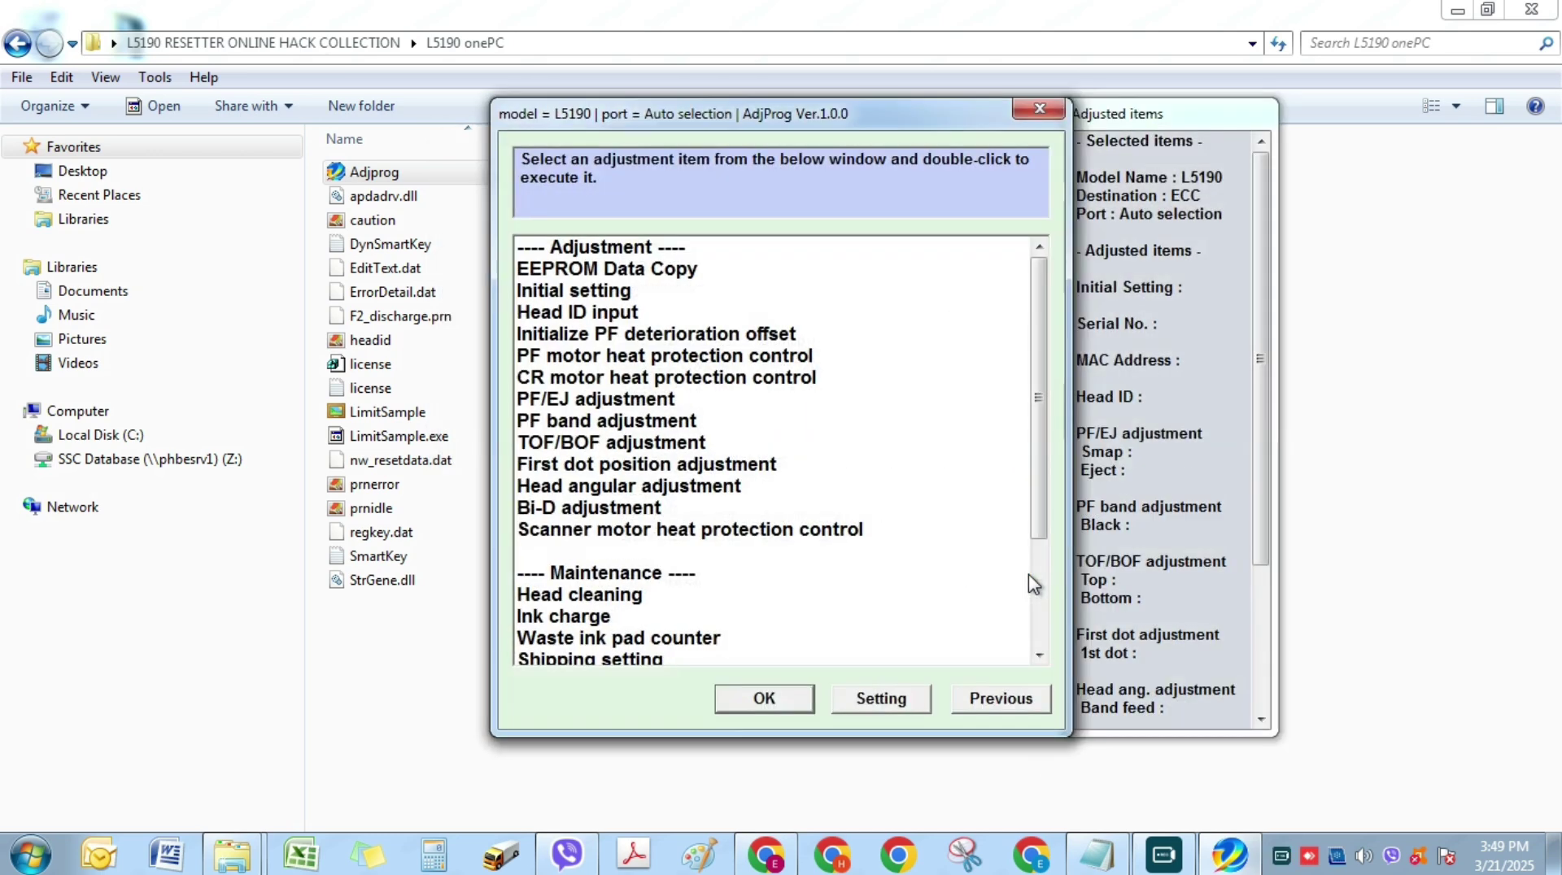
{"action": "left_click", "coordinate": [661, 643]}
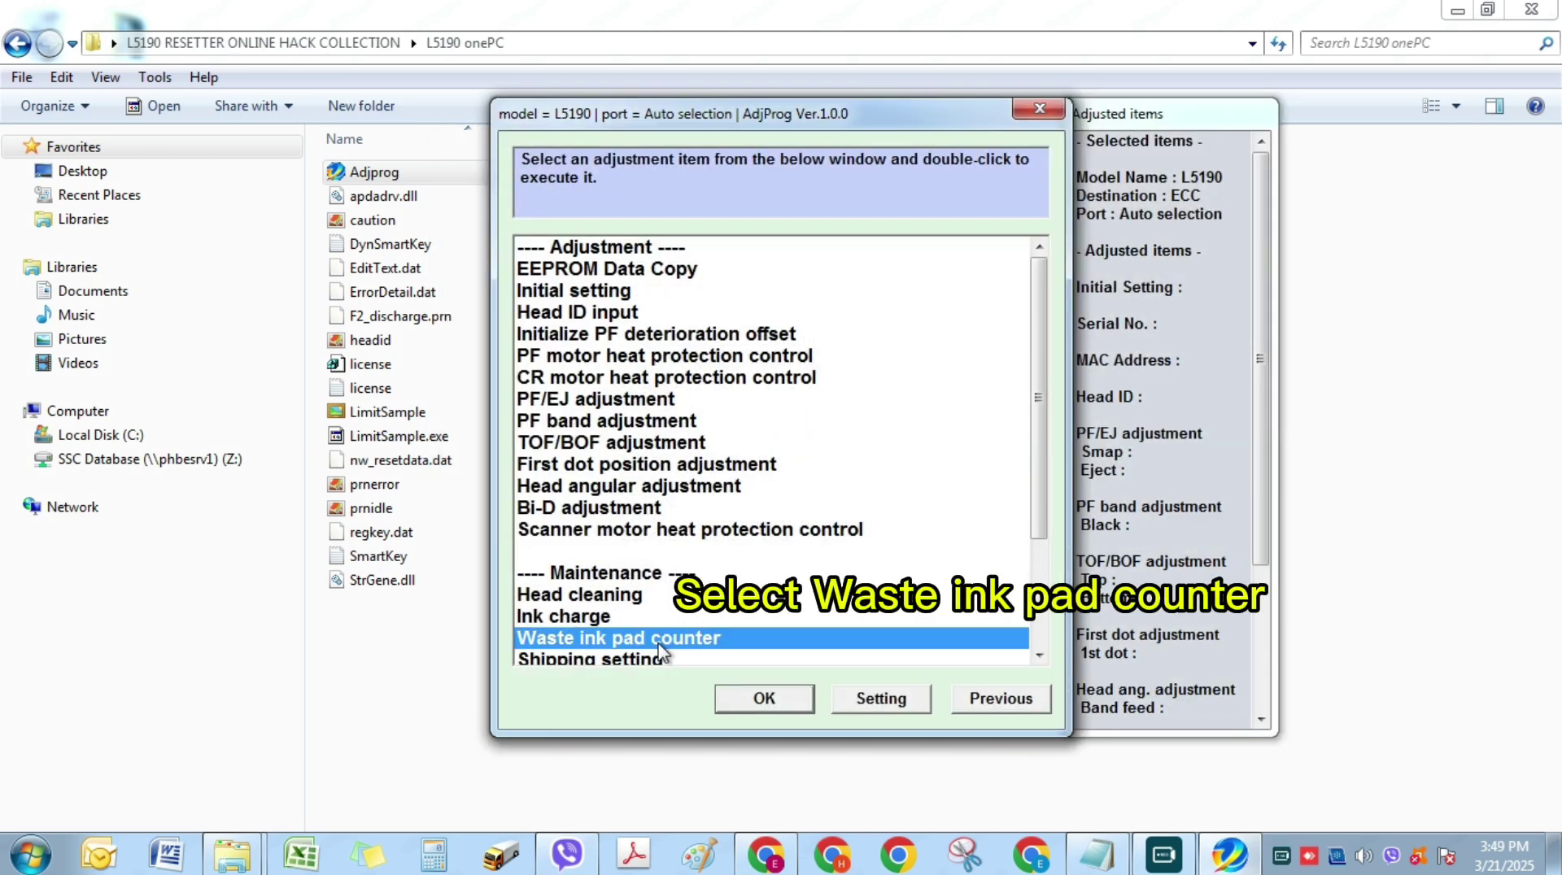
- Open the waste ink pad counter screen and check the main pad counter's current value
{"action": "left_click", "coordinate": [762, 701]}
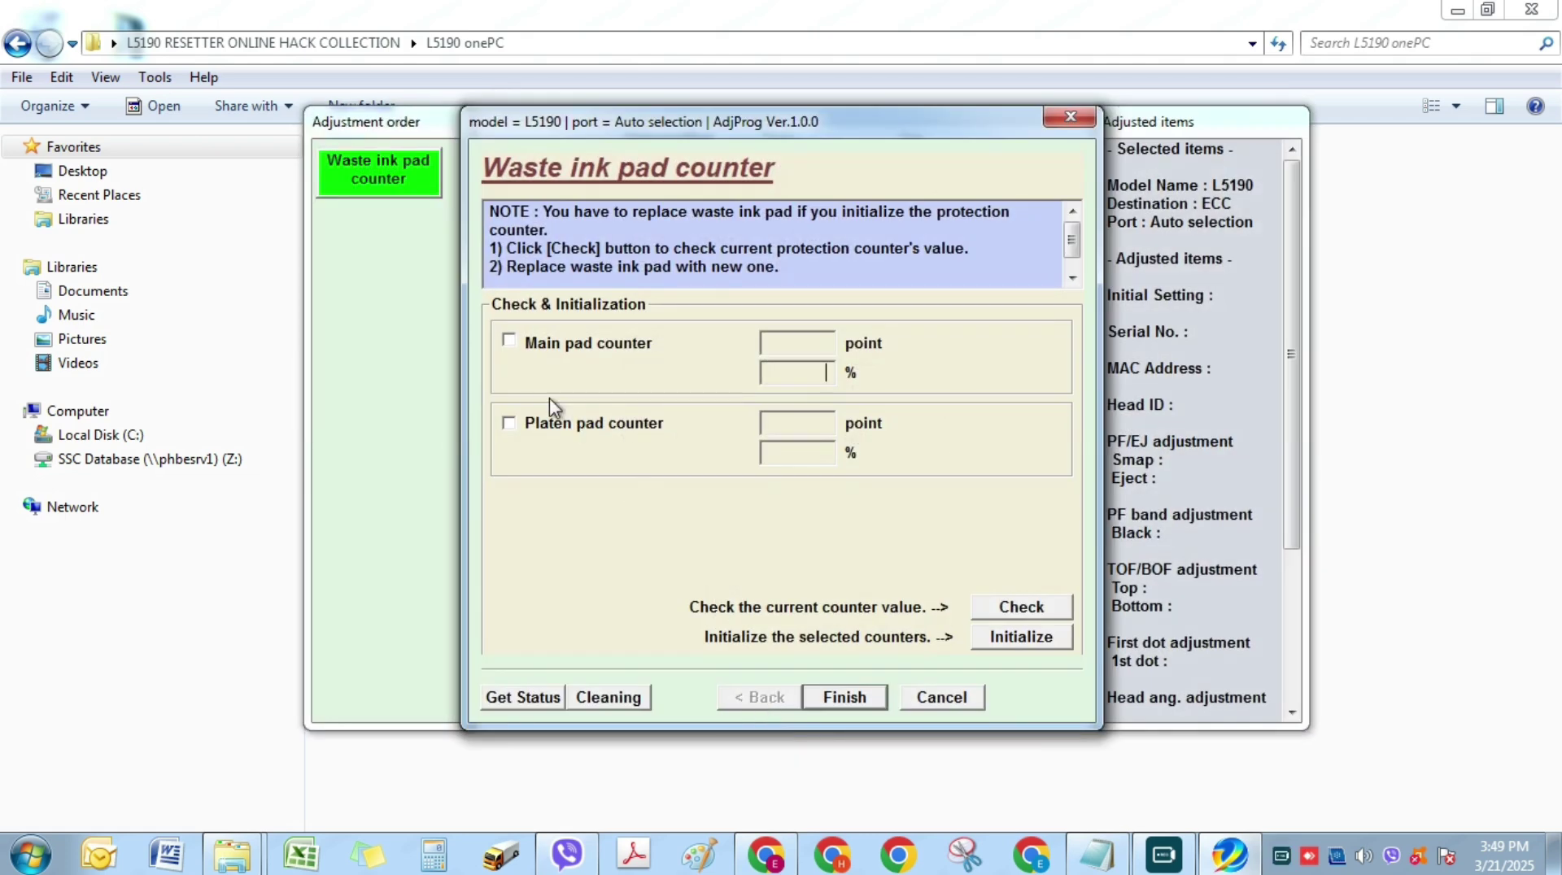
{"action": "left_click", "coordinate": [511, 342]}
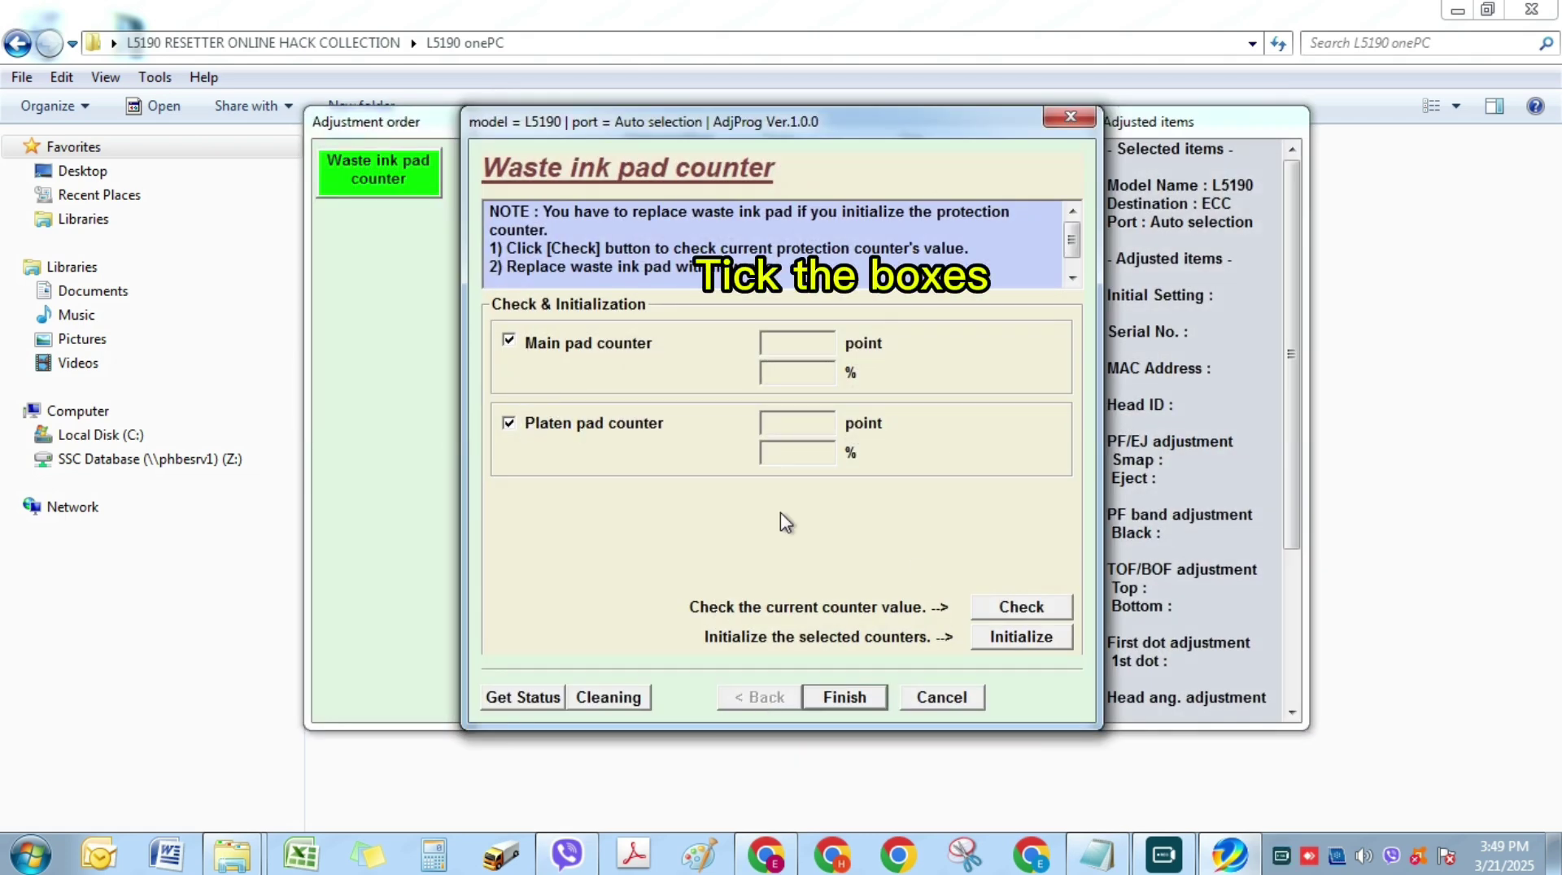
{"action": "left_click", "coordinate": [1026, 610]}
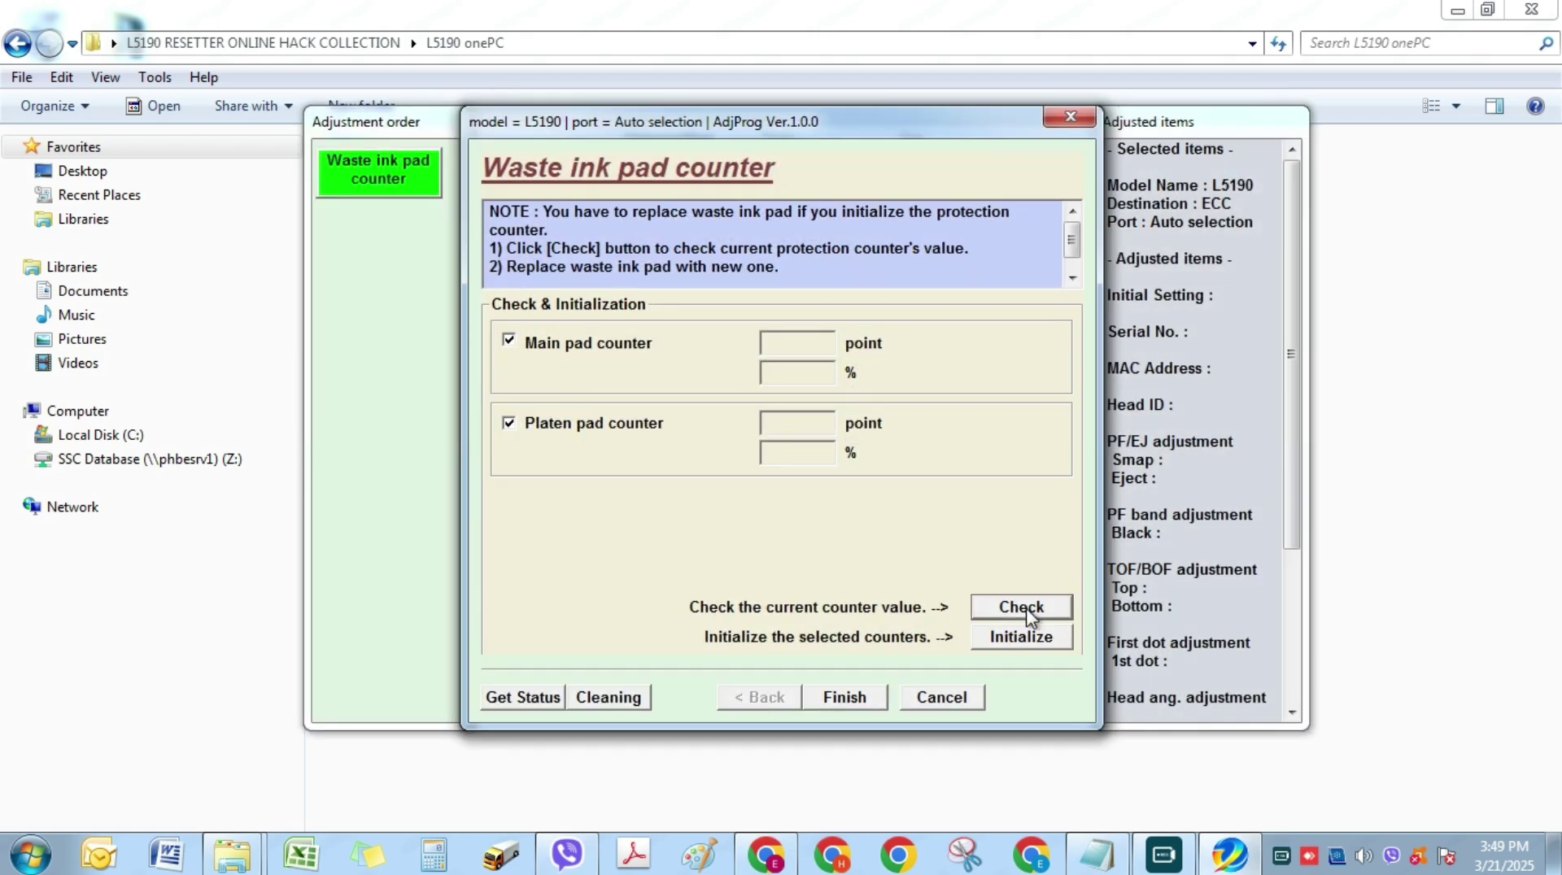
- Select both the main and platen pad counters, initialize them, and confirm the reset
{"action": "left_click", "coordinate": [509, 340]}
{"action": "left_click", "coordinate": [510, 423]}
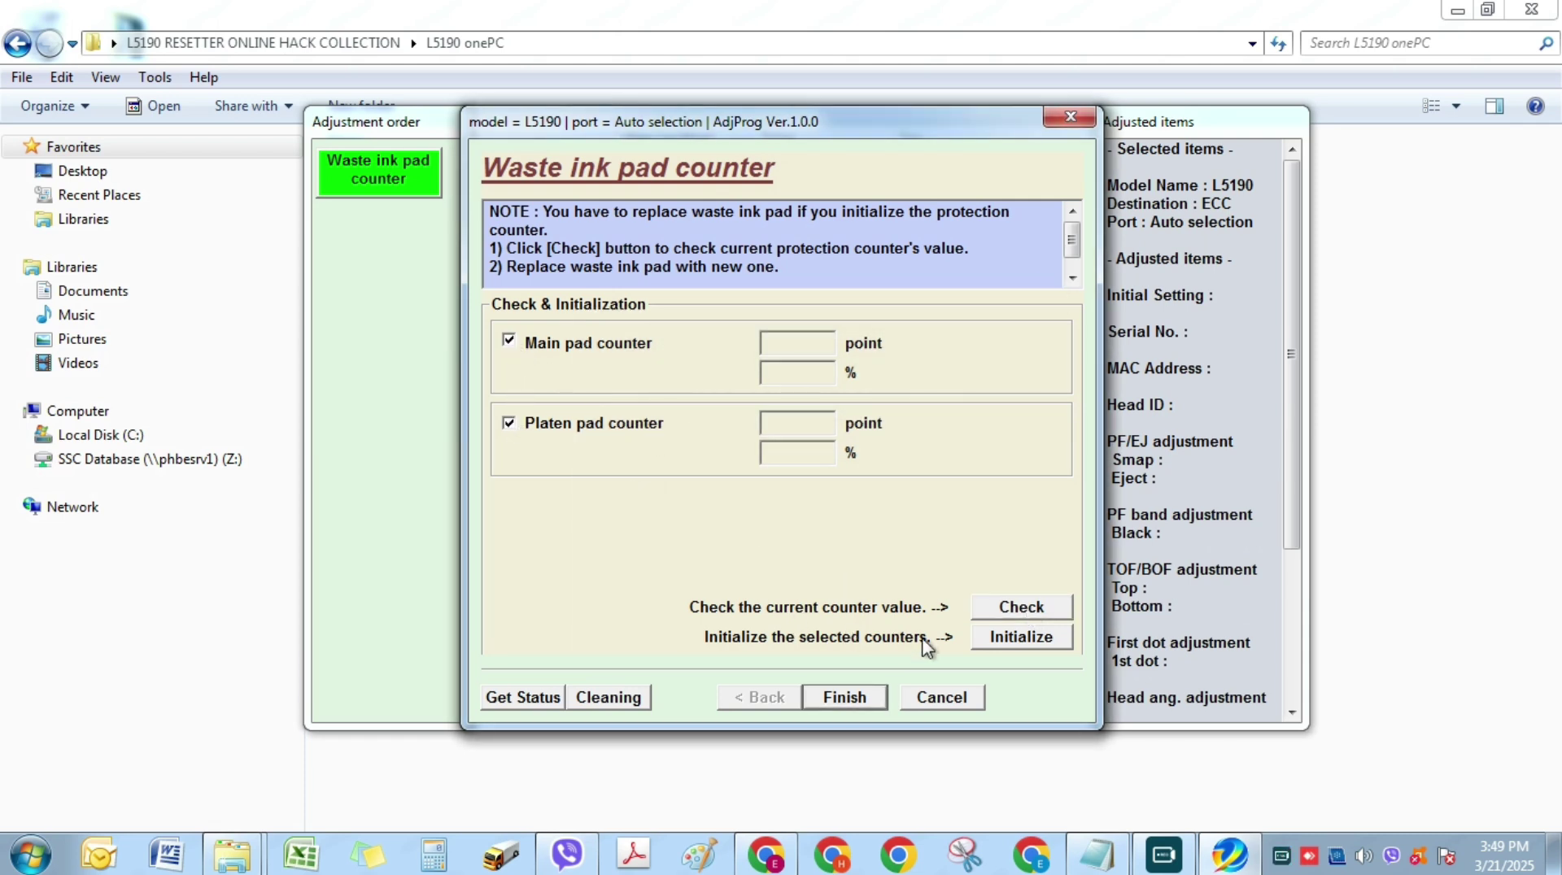
{"action": "left_click", "coordinate": [1022, 637]}
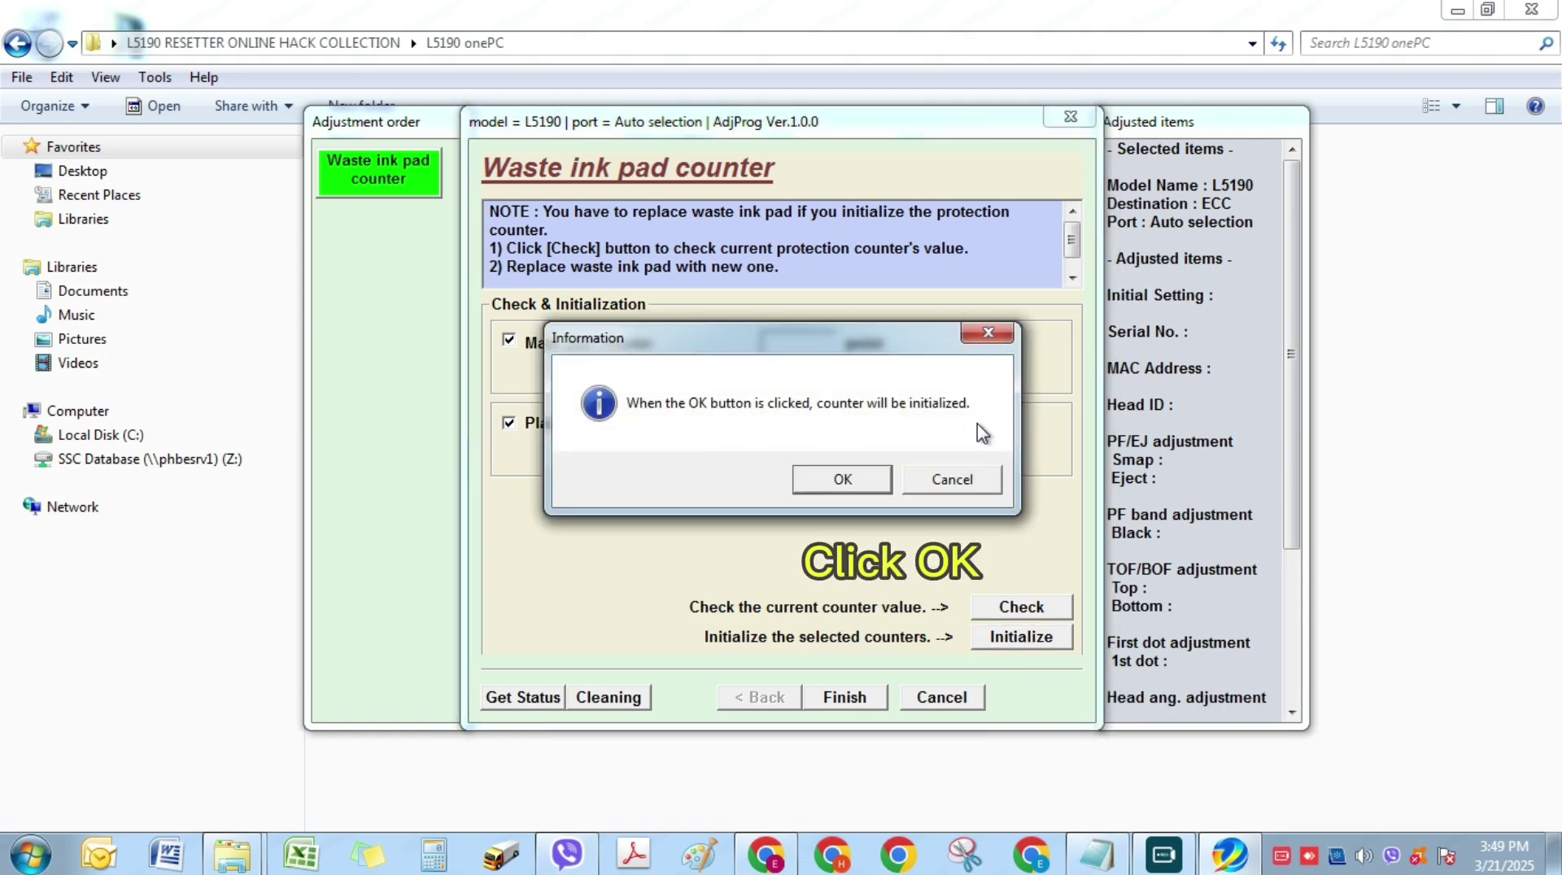
{"action": "left_click", "coordinate": [866, 475]}
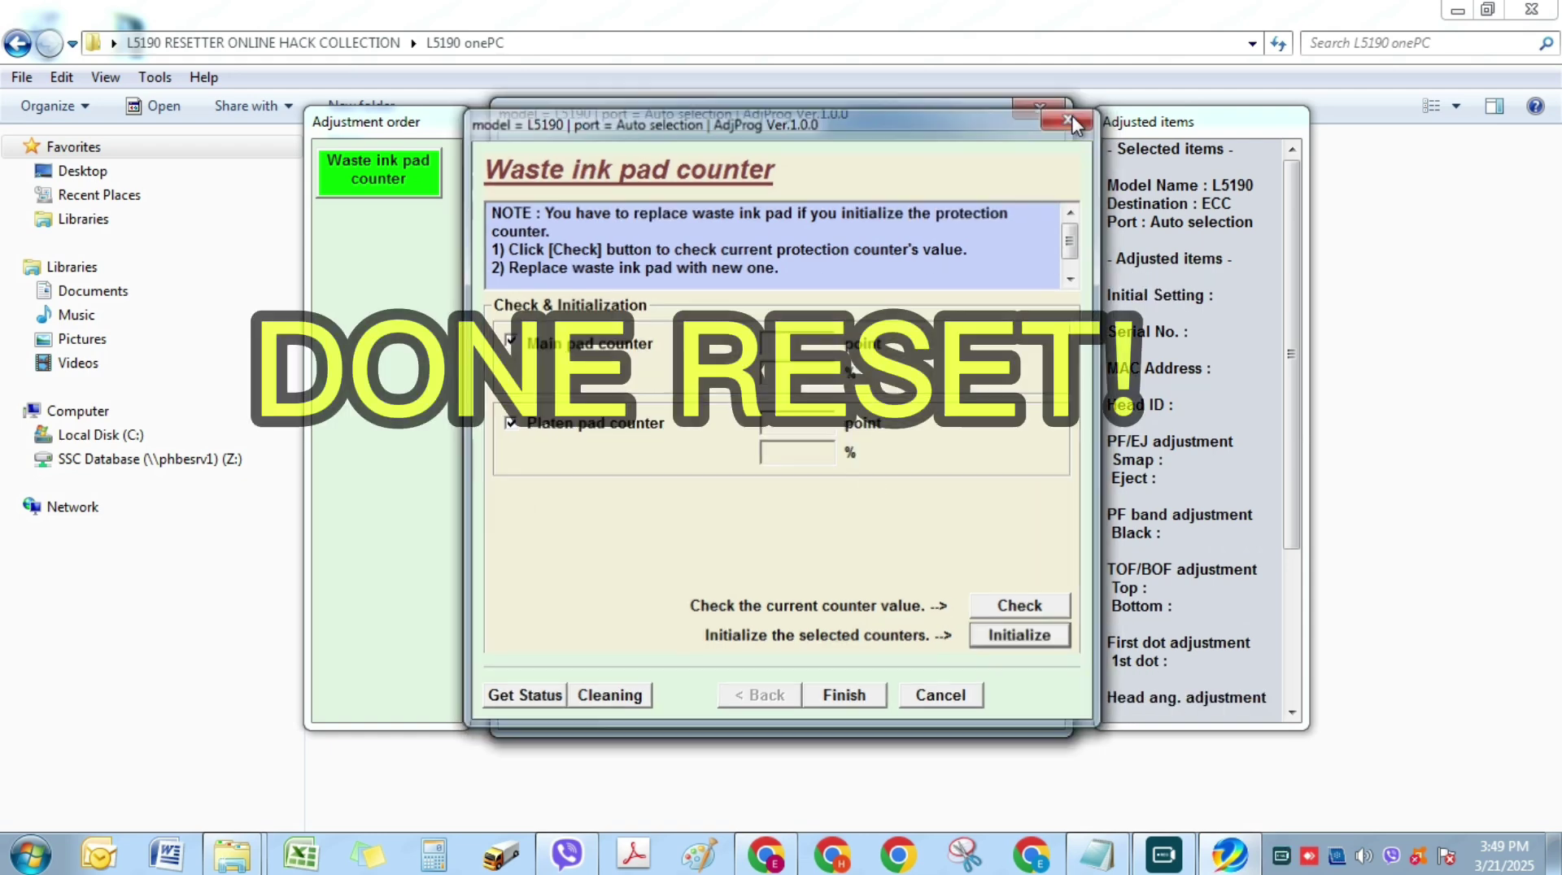